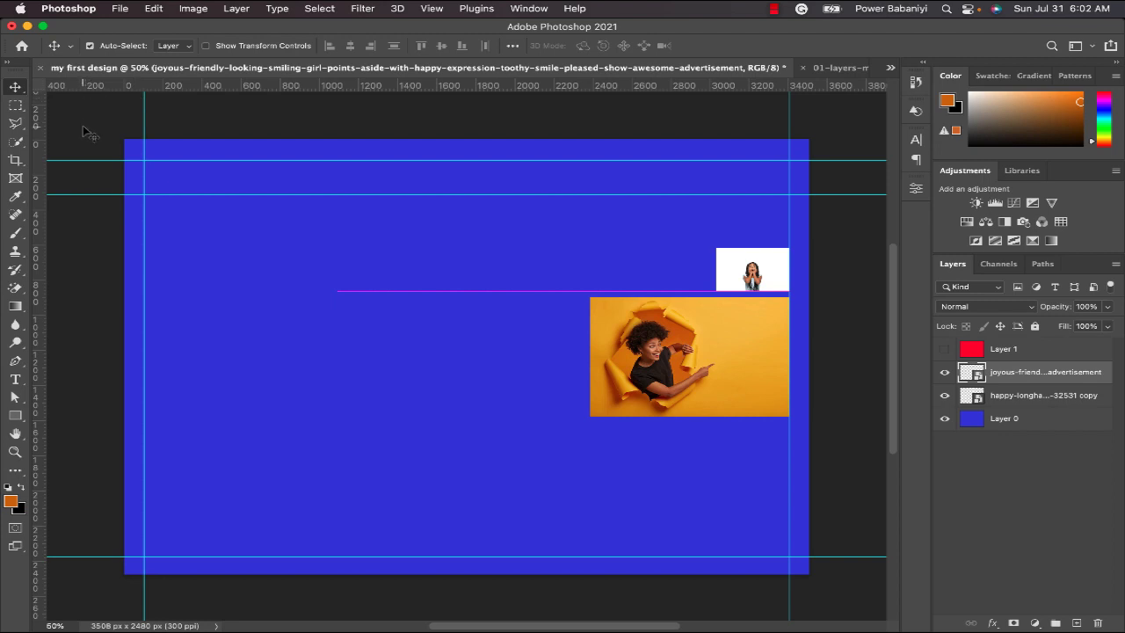
Select both photo layers together with the blue background layer by enclosing them in a Move tool selection area on the canvas.
{"action": "left_click_drag", "start_coordinate": [84, 128], "coordinate": [836, 612]}
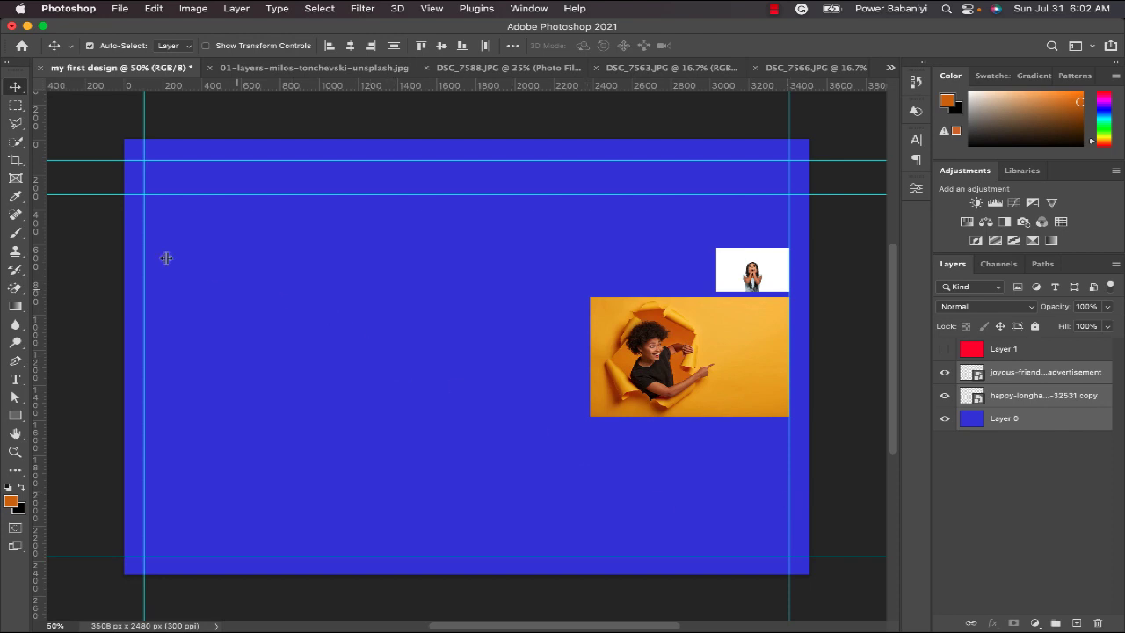
{"action": "left_click_drag", "start_coordinate": [115, 129], "coordinate": [775, 591]}
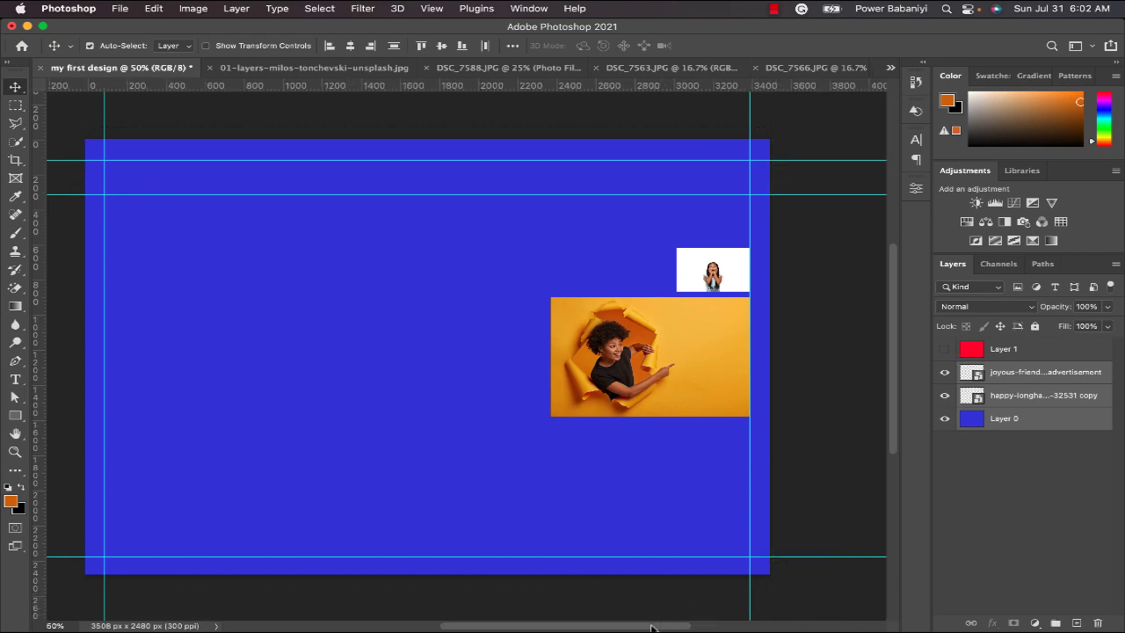
{"action": "left_click_drag", "start_coordinate": [651, 627], "coordinate": [641, 627]}
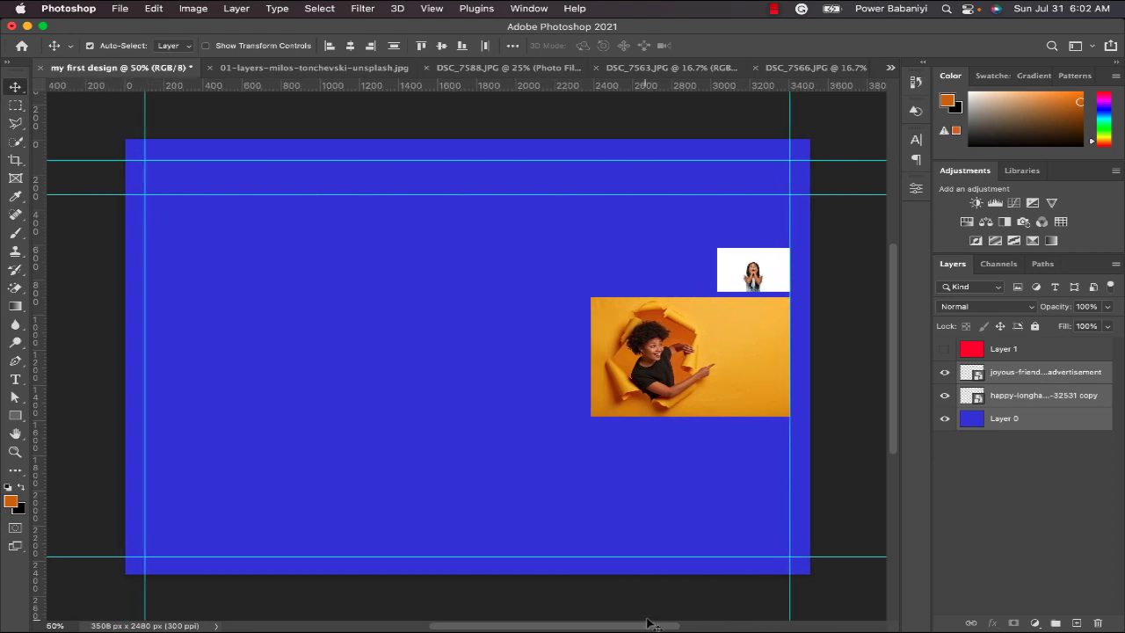
Crop the canvas from its left side to about 1450 px wide, and undo the crop.
{"action": "left_click", "coordinate": [18, 163]}
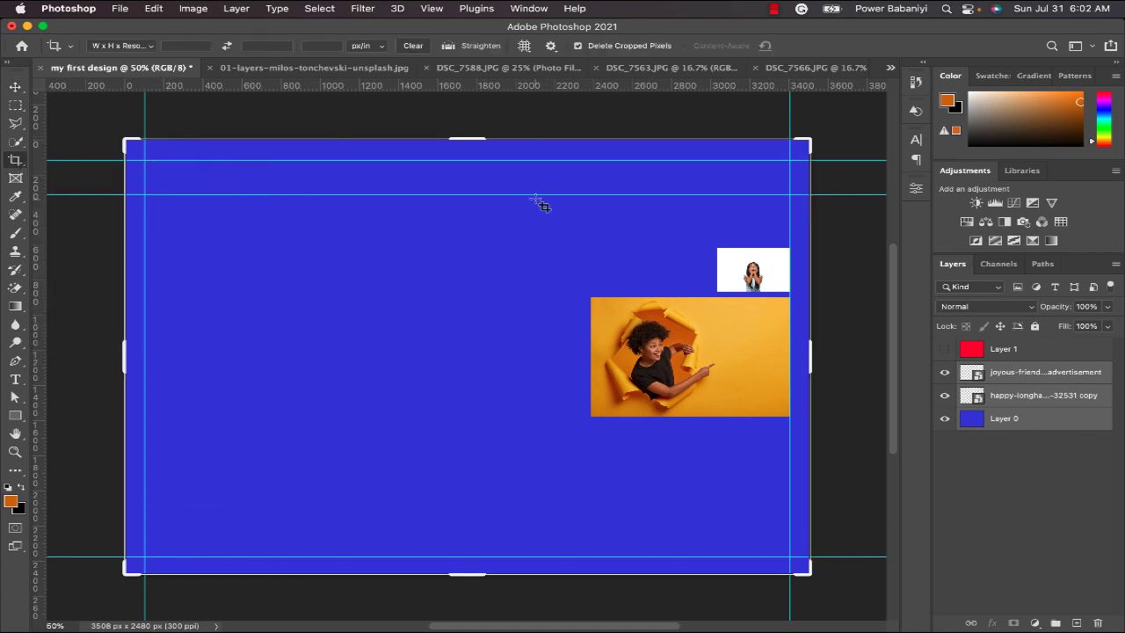
{"action": "left_click_drag", "start_coordinate": [127, 139], "coordinate": [334, 146]}
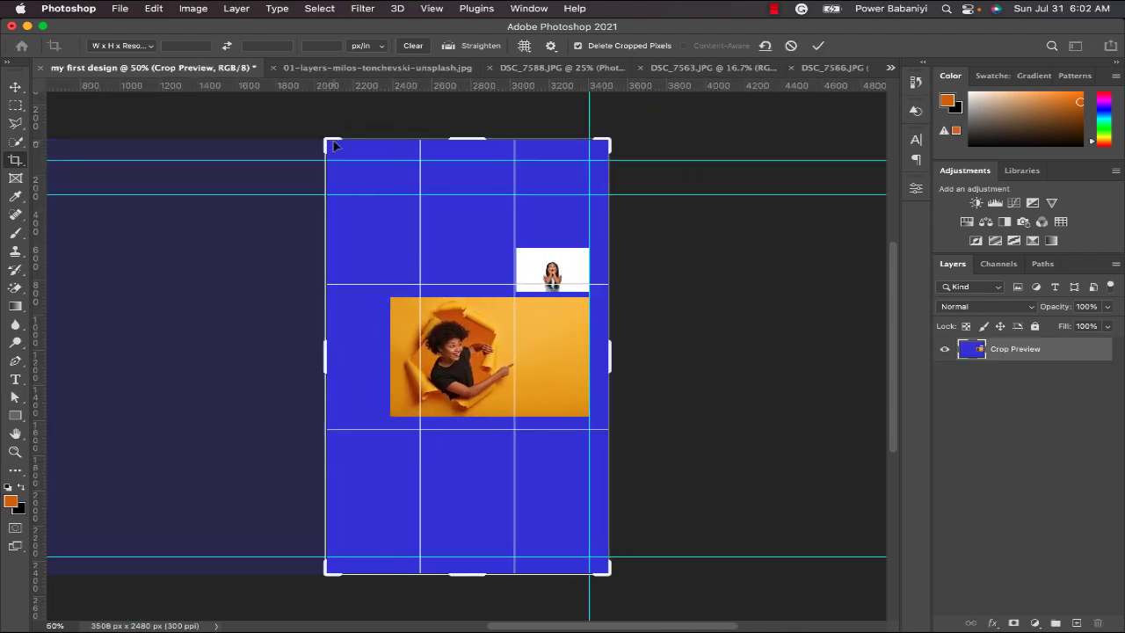
{"action": "key", "text": "Return"}
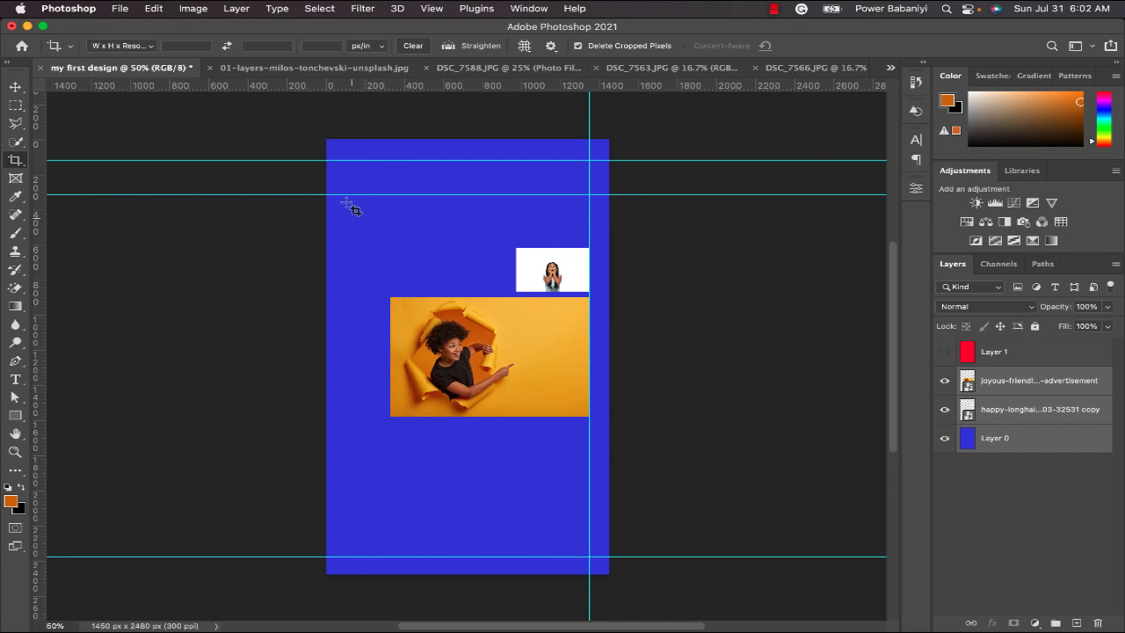
{"action": "key", "text": "super+z"}
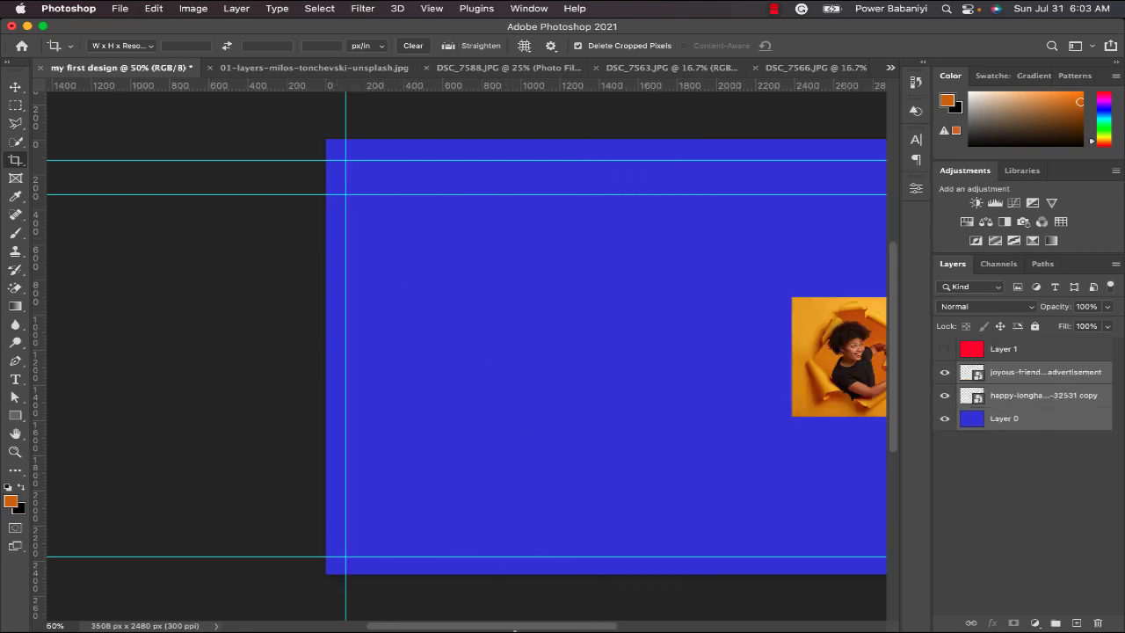
Move the two photos and the blue background together toward the left of the canvas, and undo the move.
{"action": "left_click_drag", "start_coordinate": [517, 629], "coordinate": [585, 627]}
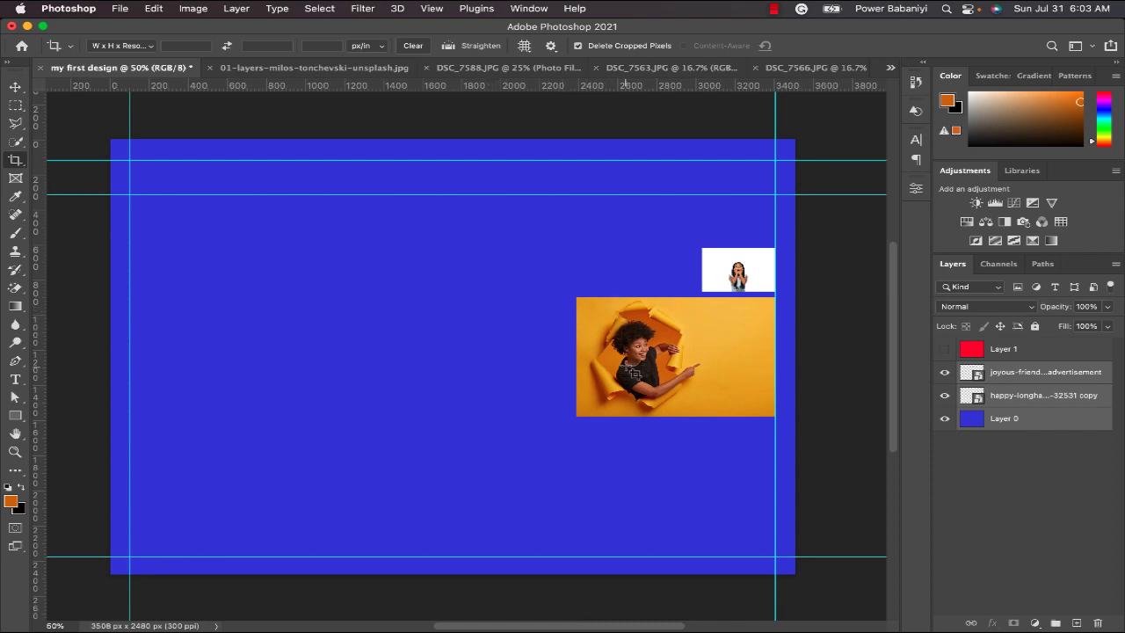
{"action": "left_click", "coordinate": [15, 87]}
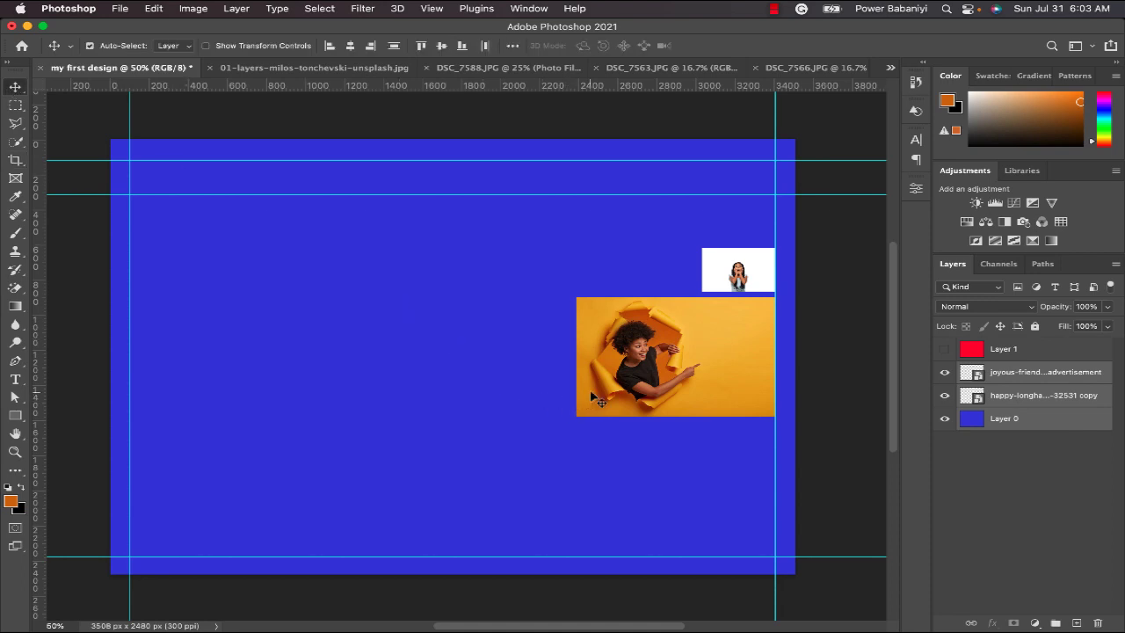
{"action": "left_click_drag", "start_coordinate": [646, 379], "coordinate": [451, 368]}
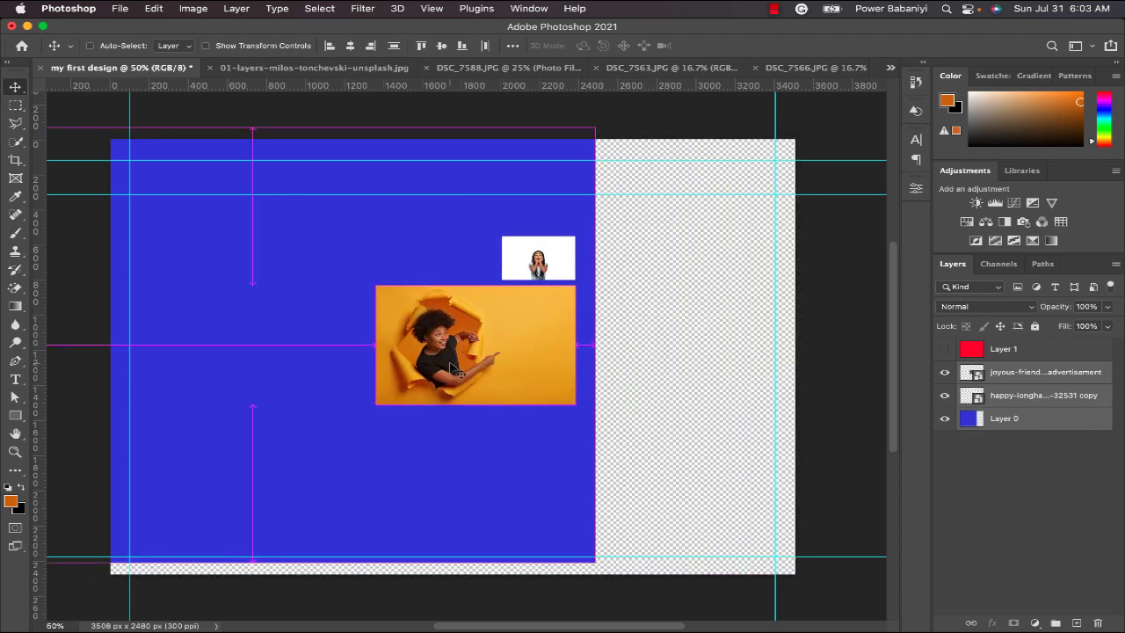
{"action": "key", "text": "super+z"}
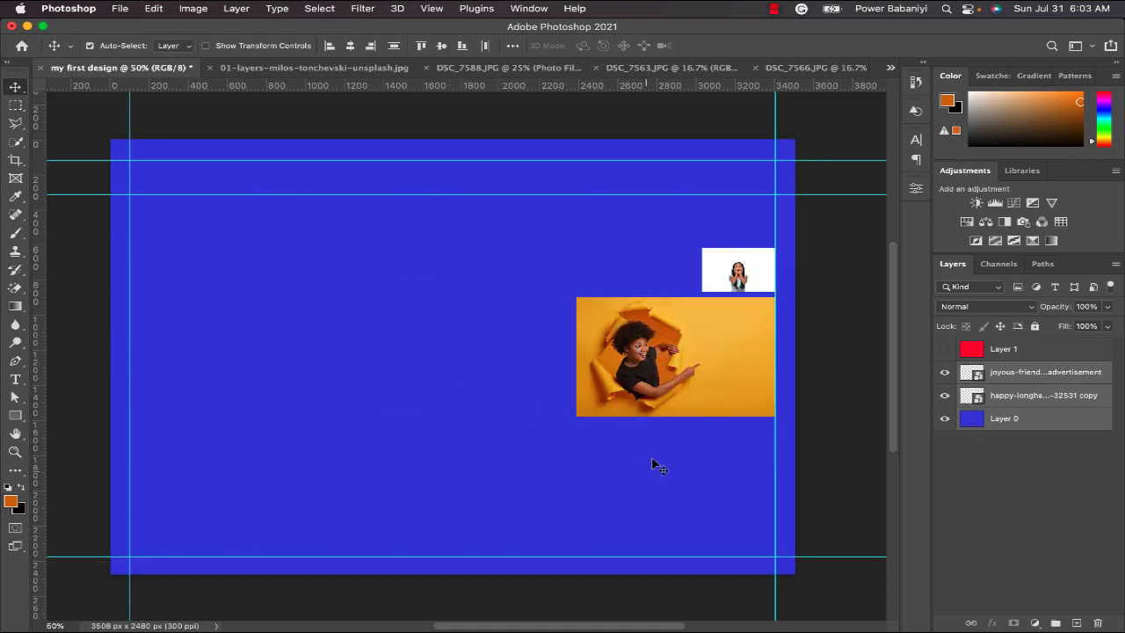
Select only the yellow photo of the pointing woman and move it left, onto the left half of the canvas.
{"action": "key", "text": "super"}
{"action": "left_click", "coordinate": [987, 420]}
{"action": "left_click", "coordinate": [666, 394], "text": "super"}
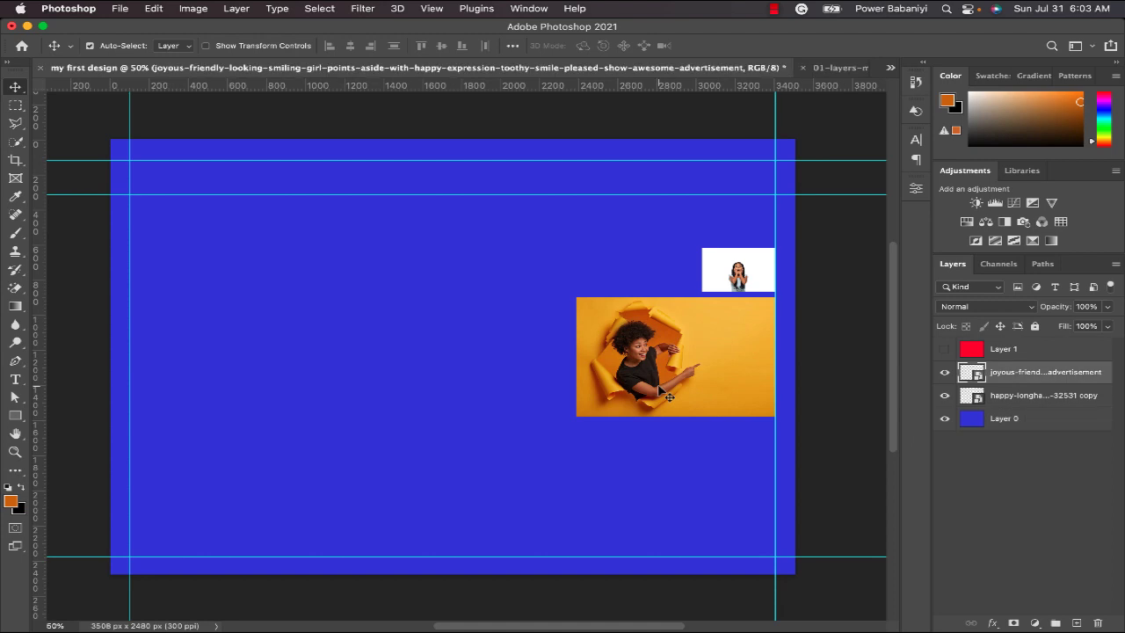
{"action": "left_click_drag", "start_coordinate": [678, 381], "coordinate": [408, 365]}
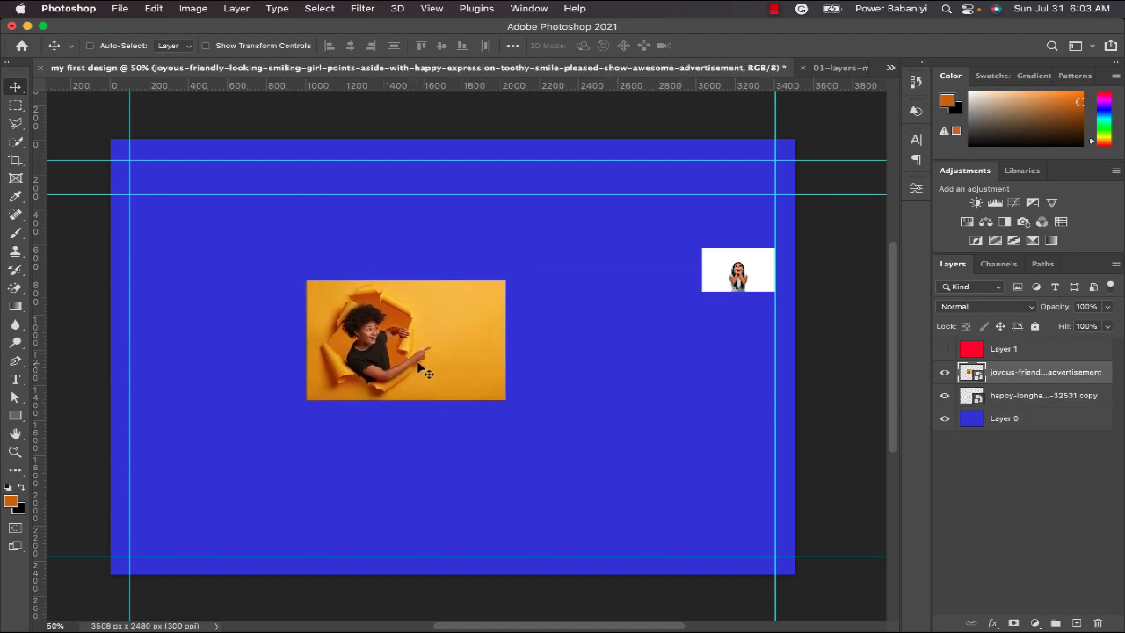
{"action": "key", "text": "super+t"}
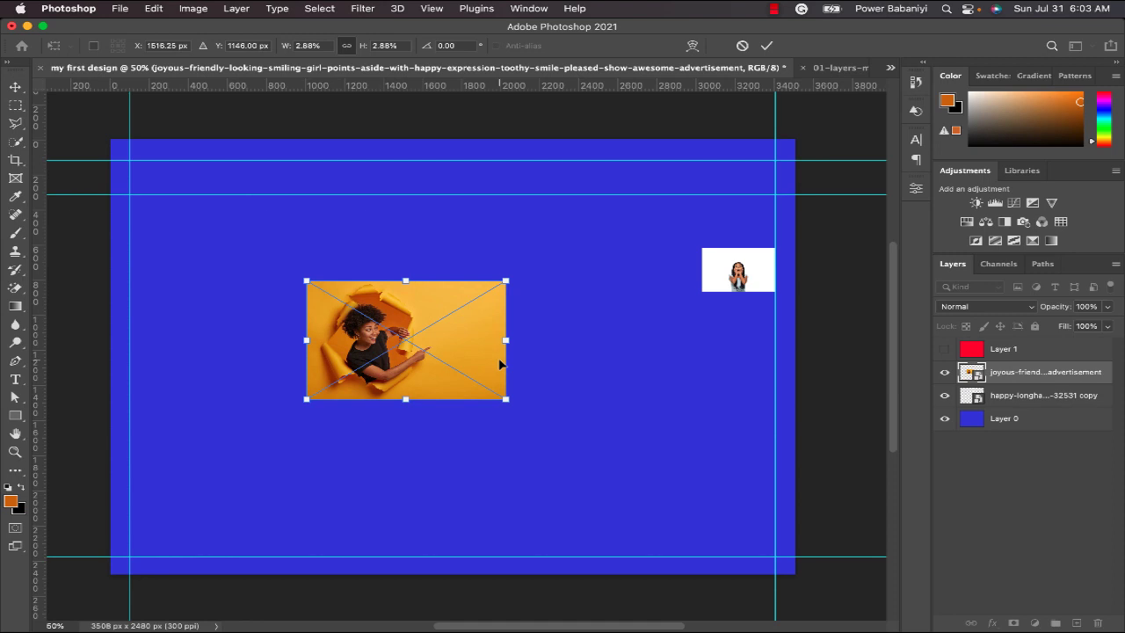
{"action": "key", "text": "Return"}
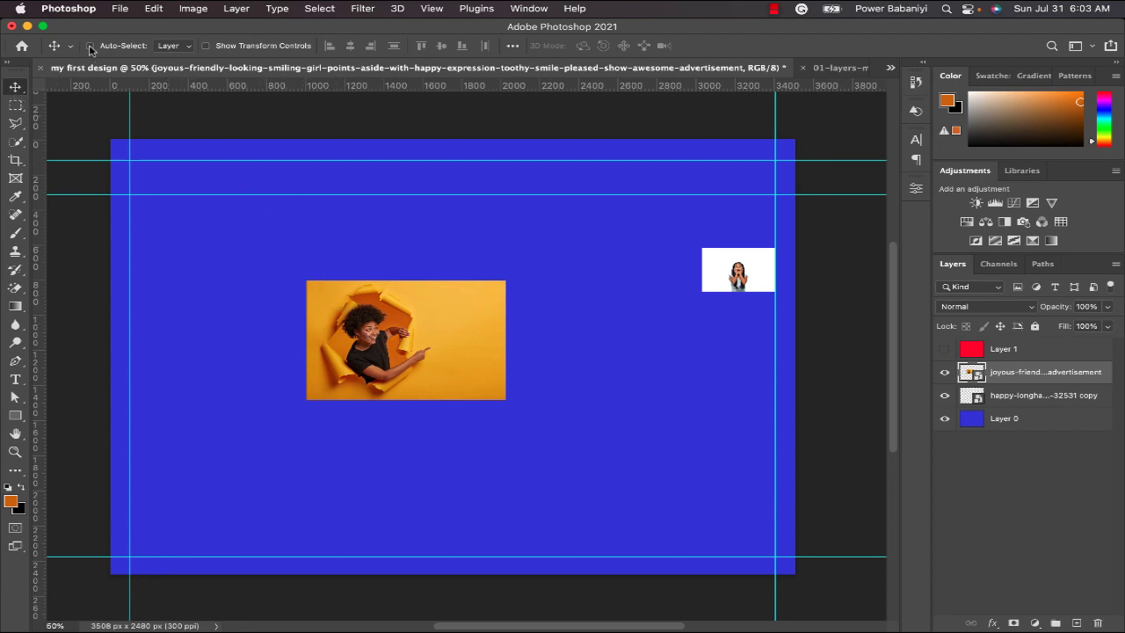
Show the Move tool's transform controls, enlarge the pointing woman's photo to about 6.09%, shift it toward the canvas centre, and hide the controls.
{"action": "left_click", "coordinate": [90, 46]}
{"action": "left_click", "coordinate": [235, 50]}
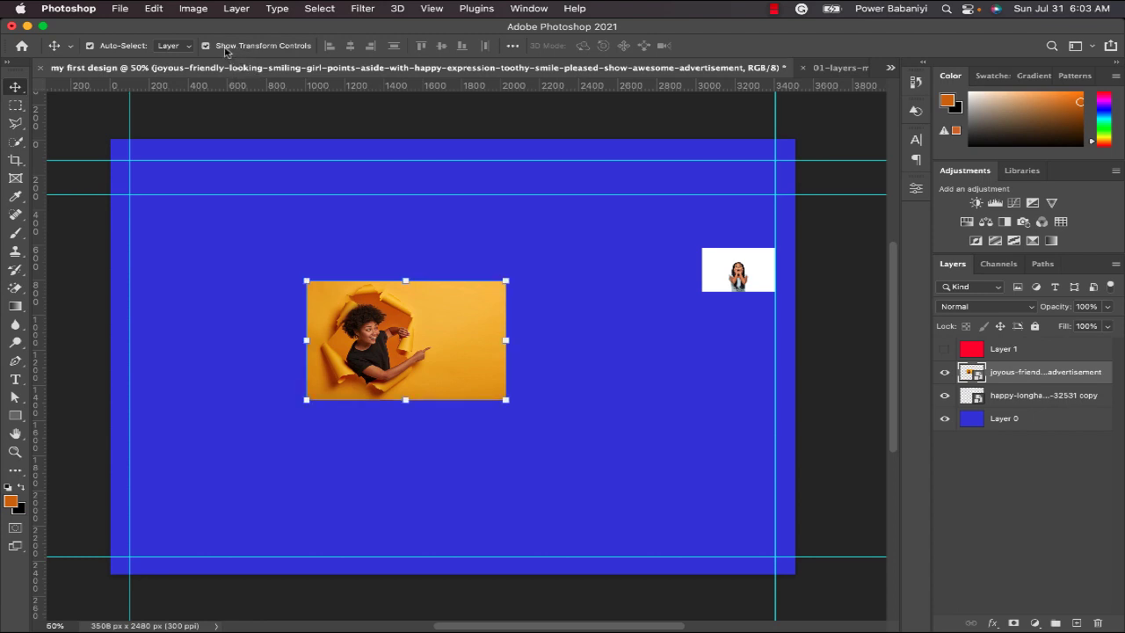
{"action": "left_click", "coordinate": [399, 356]}
{"action": "left_click", "coordinate": [505, 282]}
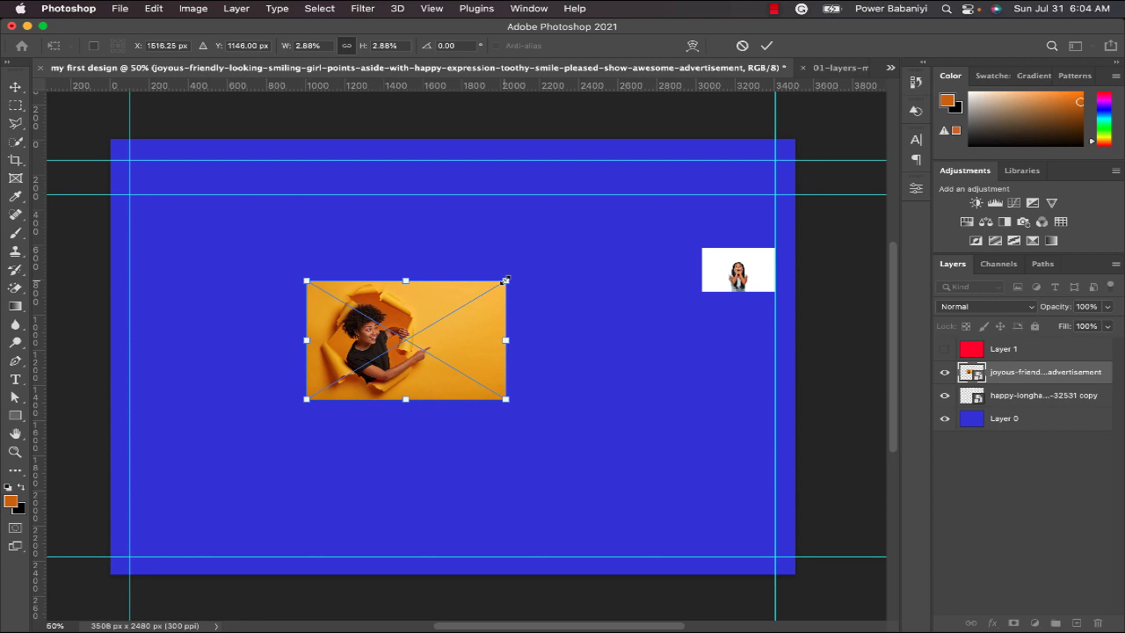
{"action": "left_click_drag", "start_coordinate": [506, 280], "coordinate": [616, 214]}
{"action": "left_click_drag", "start_coordinate": [485, 330], "coordinate": [564, 346]}
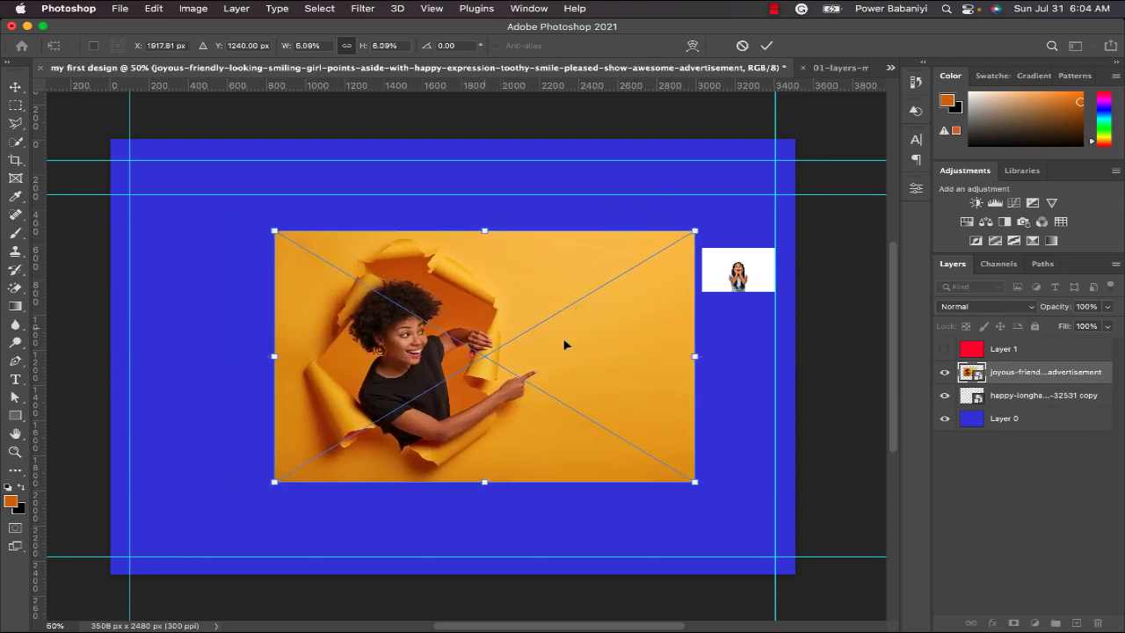
{"action": "key", "text": "Return"}
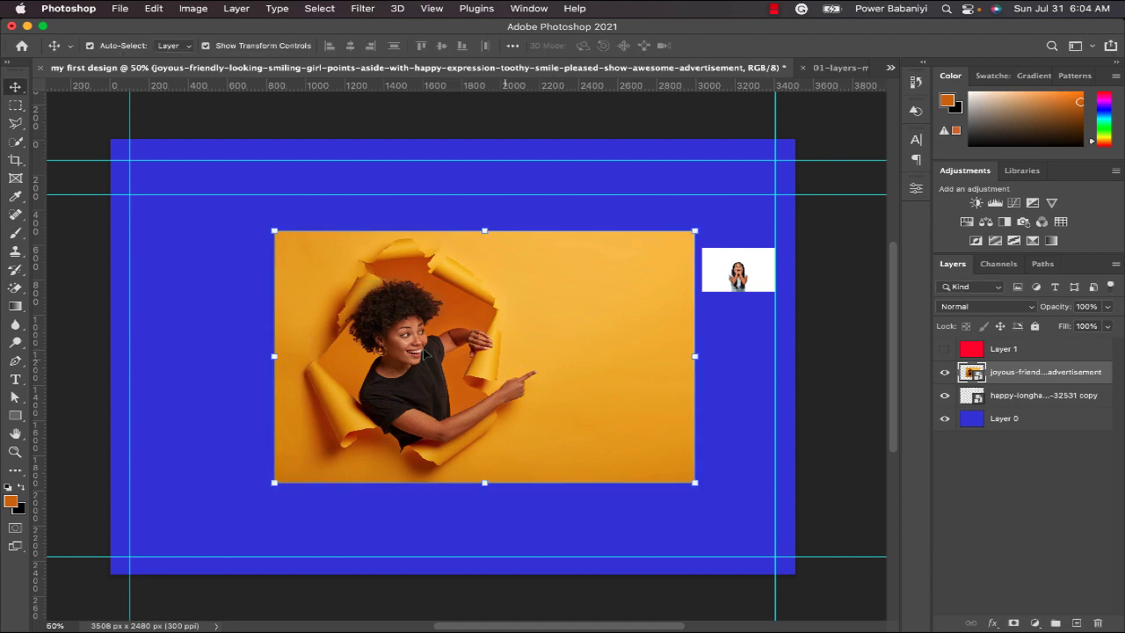
{"action": "left_click", "coordinate": [240, 46]}
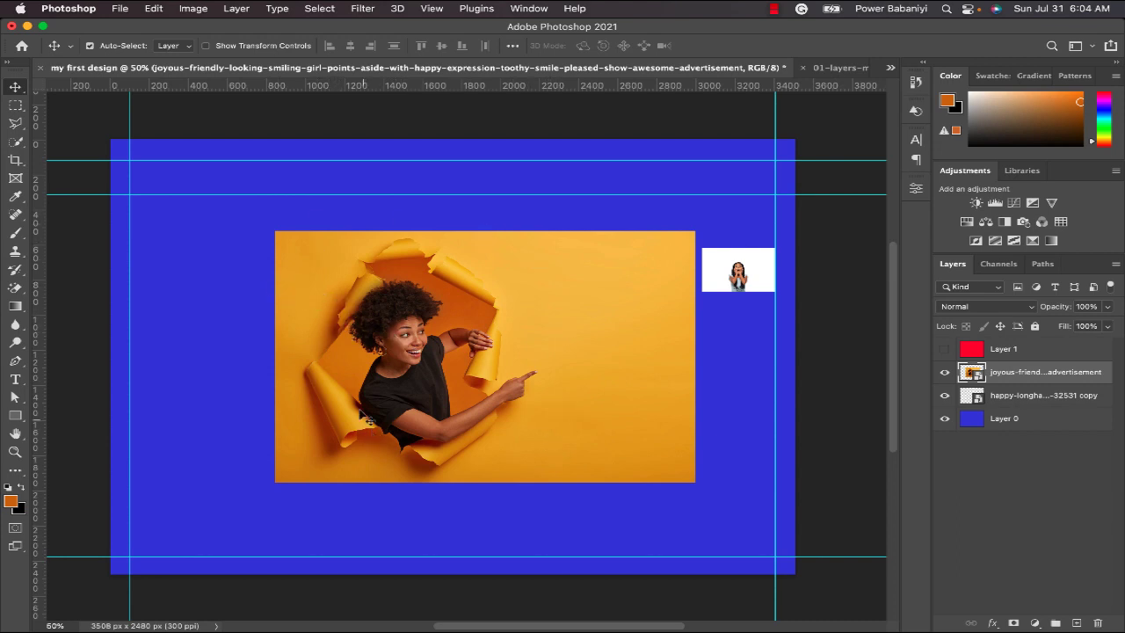
Copy a rectangular selection around the pointing woman to a new layer and hide the original photo's layer.
{"action": "left_click", "coordinate": [21, 107]}
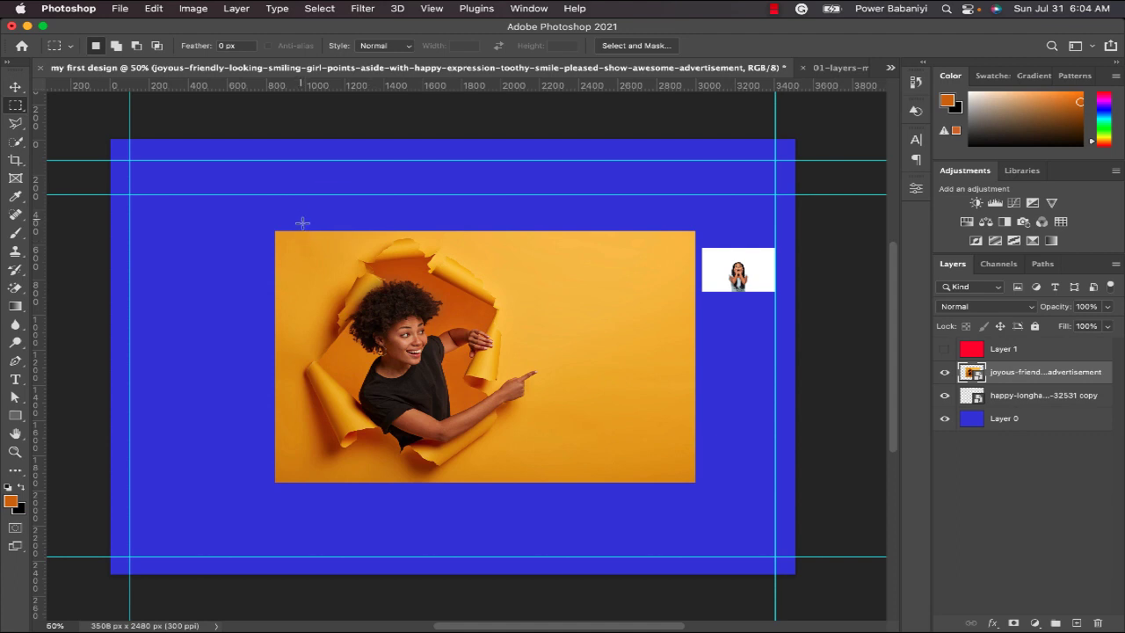
{"action": "left_click_drag", "start_coordinate": [302, 223], "coordinate": [546, 481]}
{"action": "right_click", "coordinate": [438, 328]}
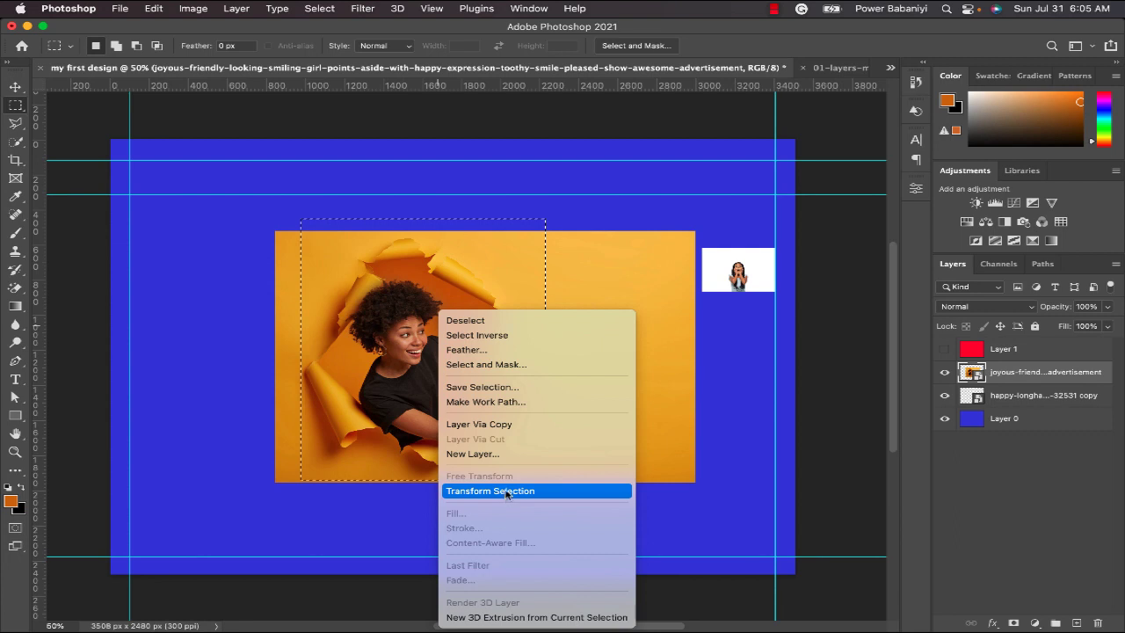
{"action": "left_click", "coordinate": [497, 425]}
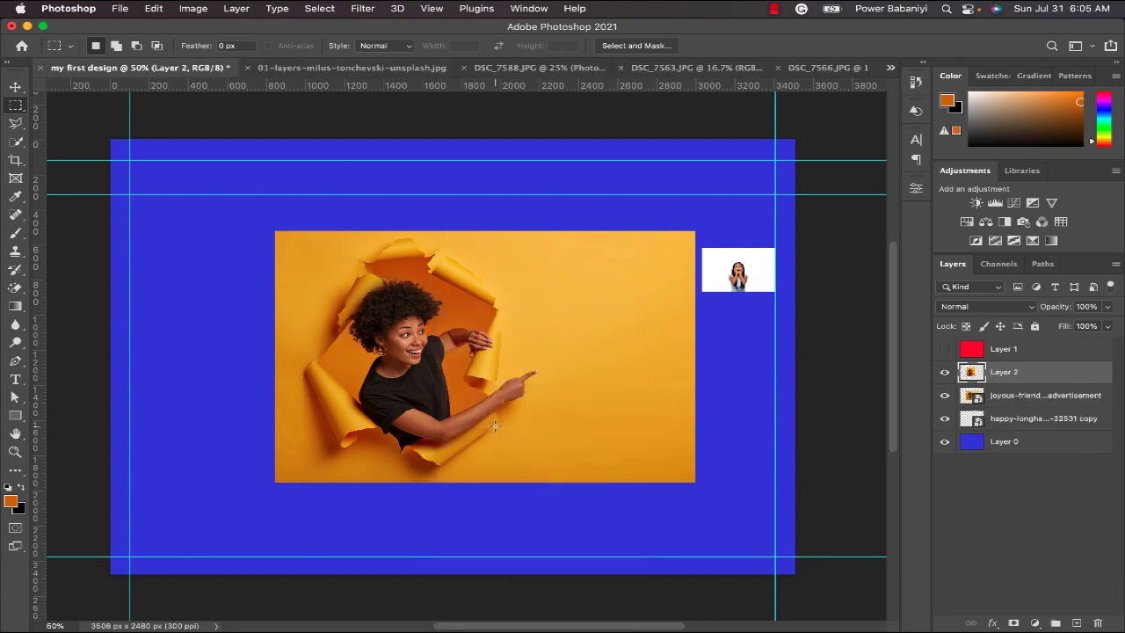
{"action": "left_click", "coordinate": [945, 349]}
{"action": "left_click", "coordinate": [945, 397]}
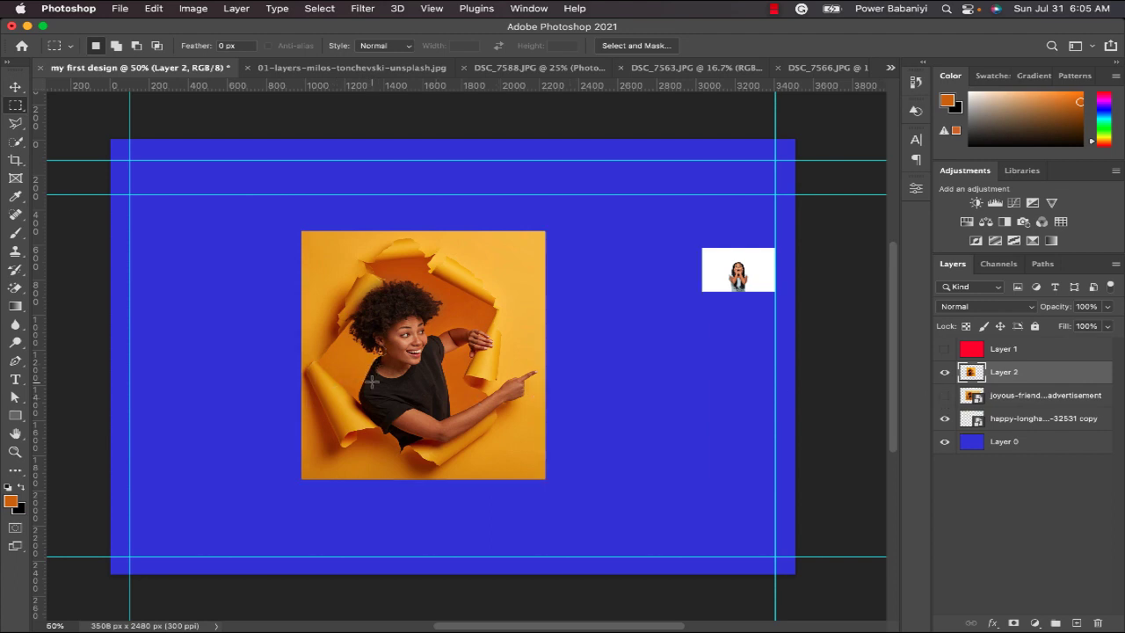
Scale the cropped copy of the woman to about 52% and place it against the right guide, below the small white photo.
{"action": "left_click", "coordinate": [15, 88]}
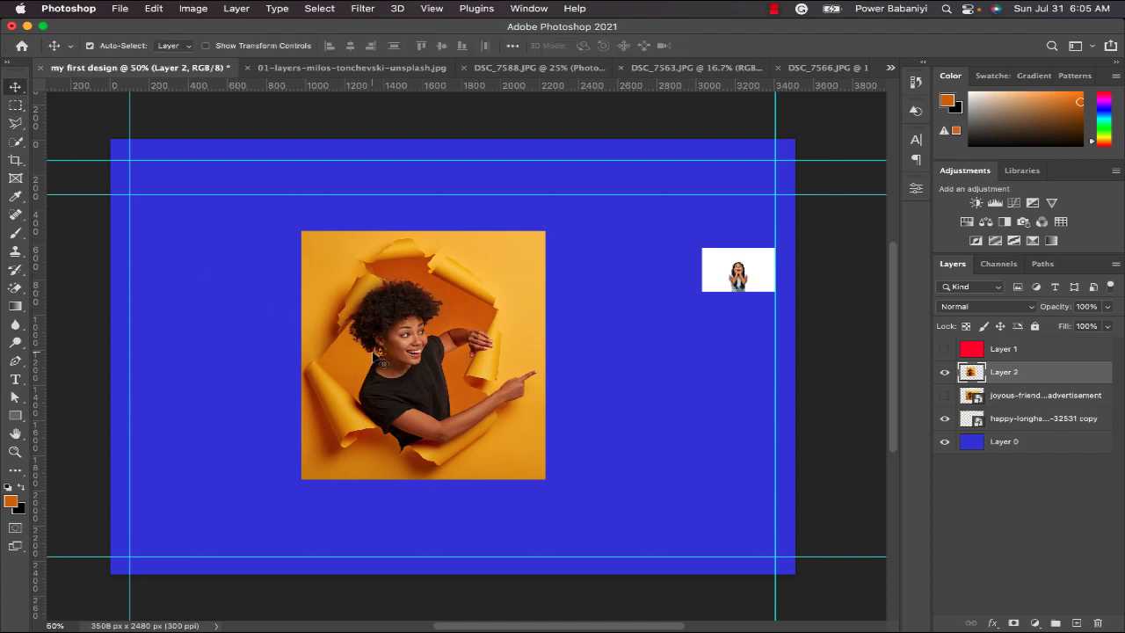
{"action": "left_click_drag", "start_coordinate": [377, 357], "coordinate": [528, 396]}
{"action": "key", "text": "super+t"}
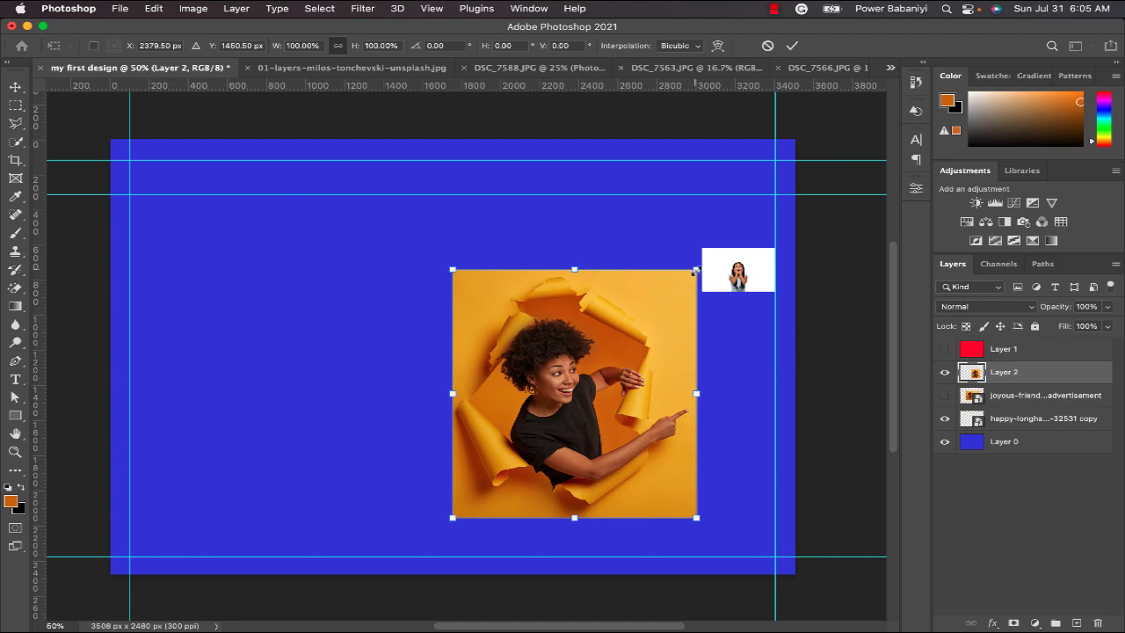
{"action": "left_click_drag", "start_coordinate": [684, 276], "coordinate": [626, 330]}
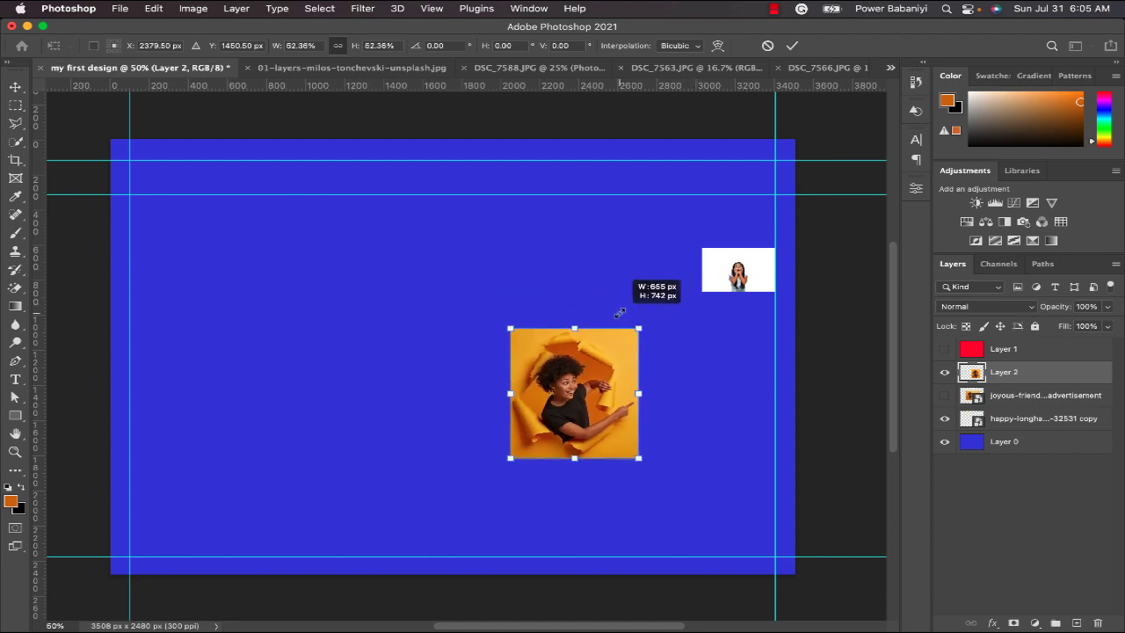
{"action": "left_click_drag", "start_coordinate": [613, 418], "coordinate": [744, 388]}
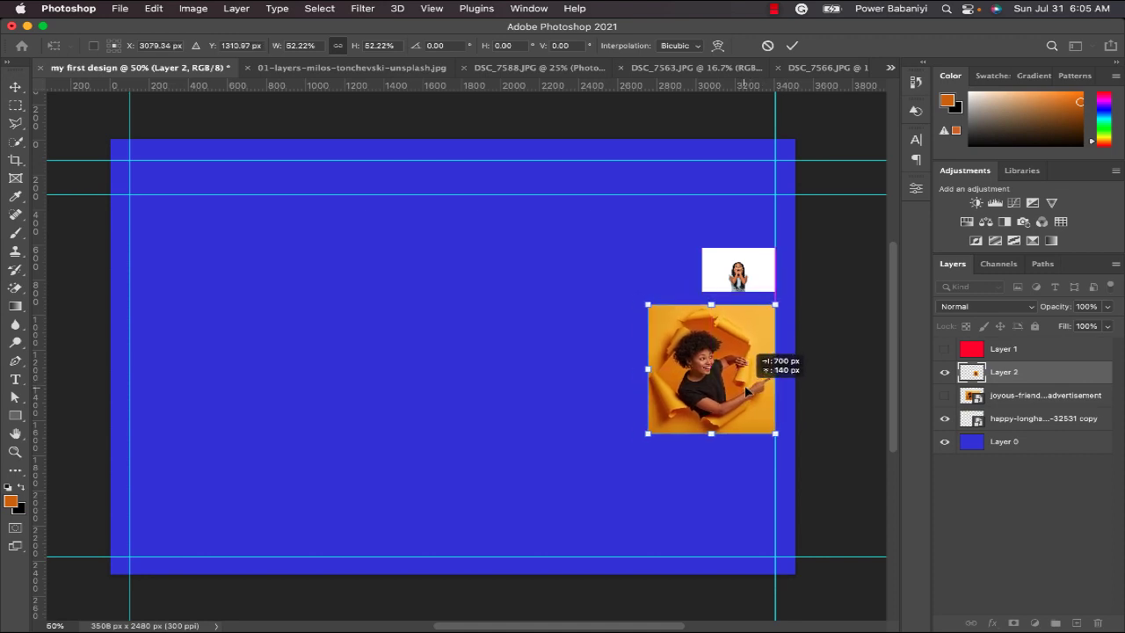
{"action": "key", "text": "Return"}
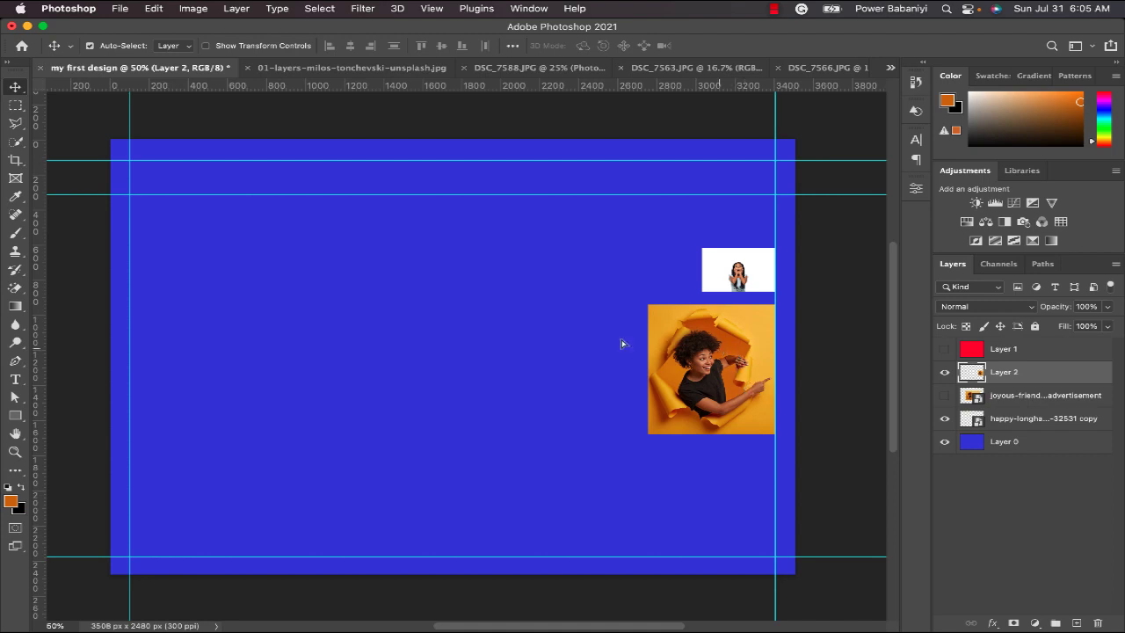
Drag the cropped copy left, and undo its moves, its resizing and the hiding of the original photo.
{"action": "left_click_drag", "start_coordinate": [738, 358], "coordinate": [542, 346]}
{"action": "key", "text": "super+z"}
{"action": "key", "text": "super+z"}
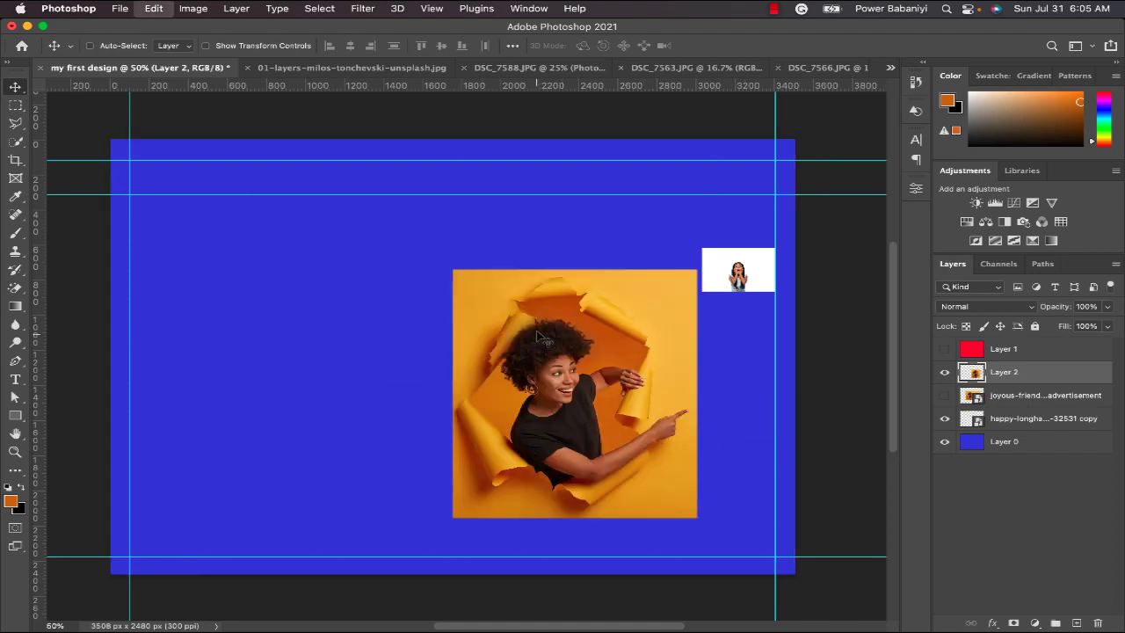
{"action": "key", "text": "super+z"}
{"action": "key", "text": "super+z"}
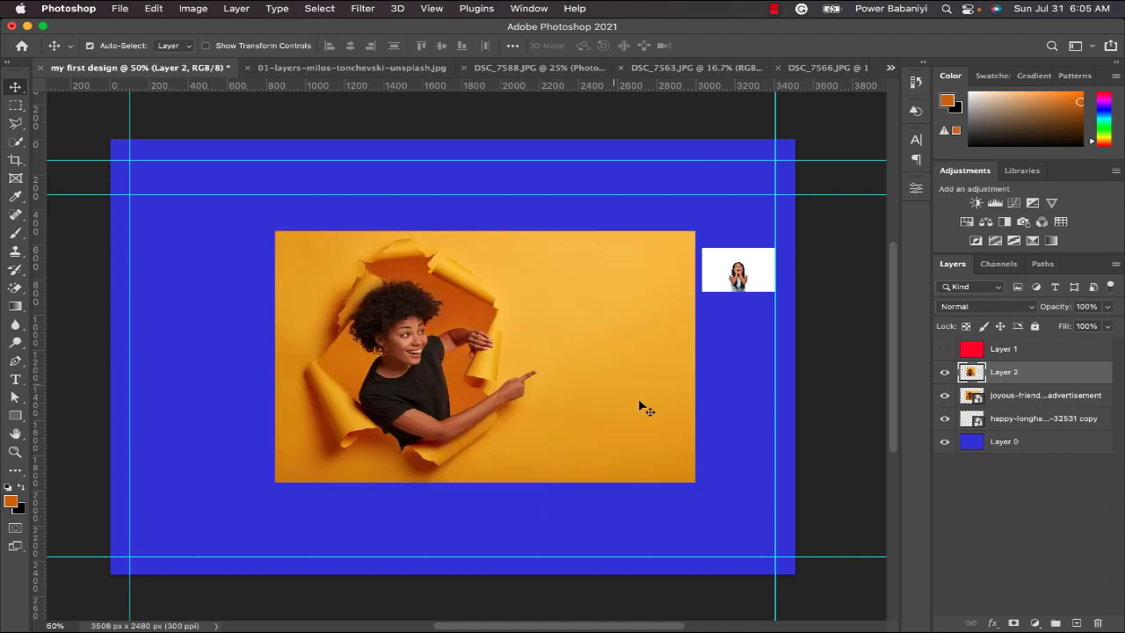
Select a roughly circular area around the pointing woman with the Elliptical Marquee tool.
{"action": "left_click", "coordinate": [18, 105]}
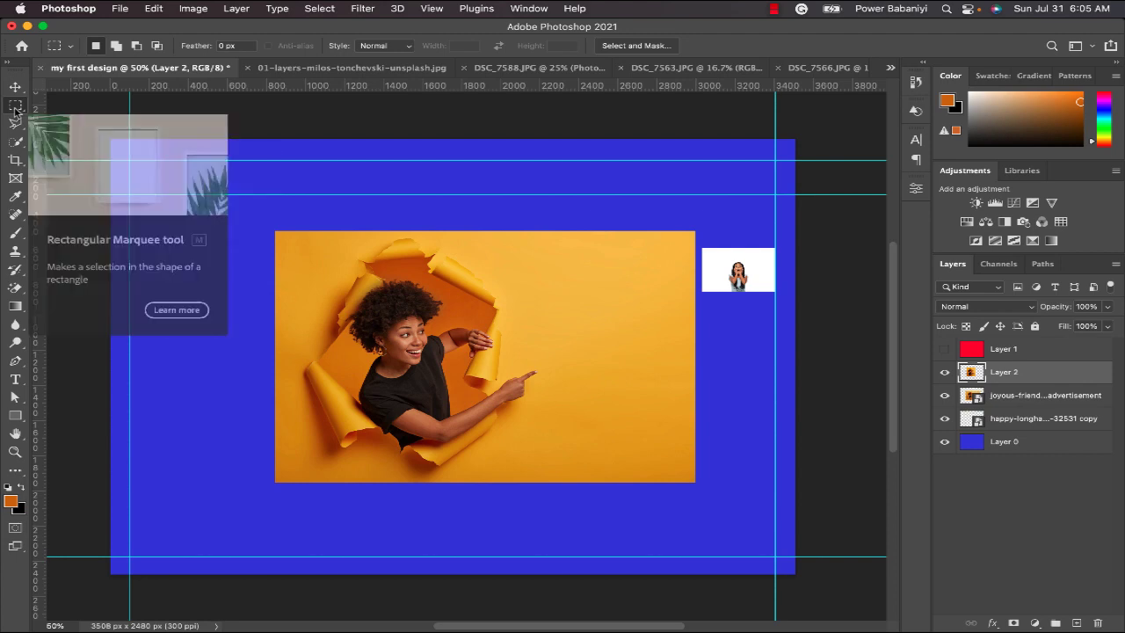
{"action": "right_click", "coordinate": [15, 107]}
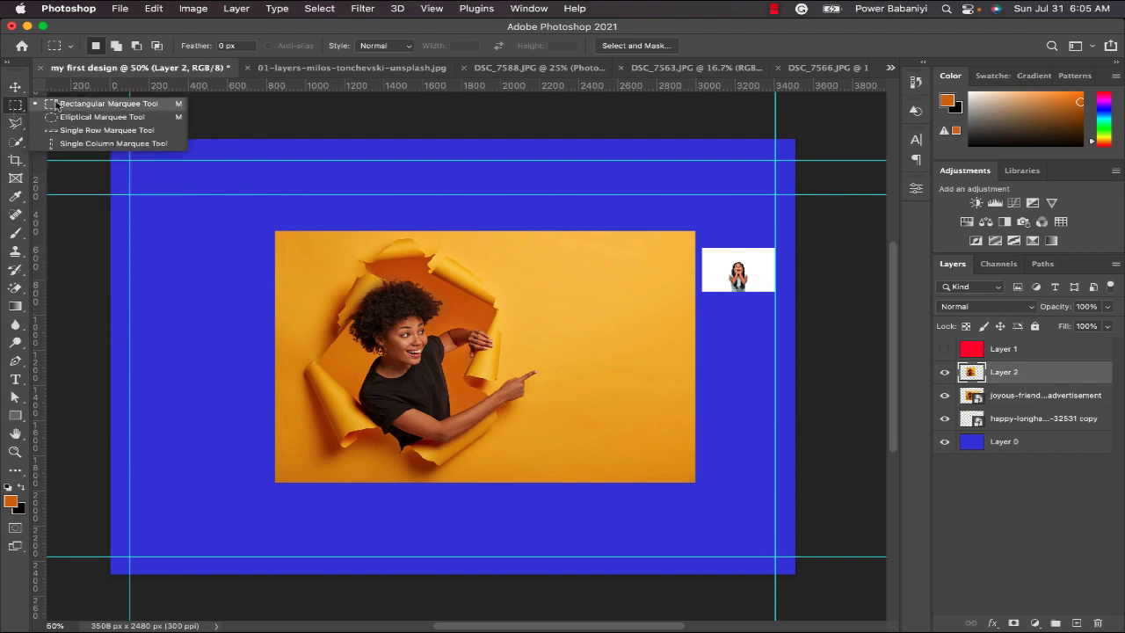
{"action": "left_click", "coordinate": [101, 117]}
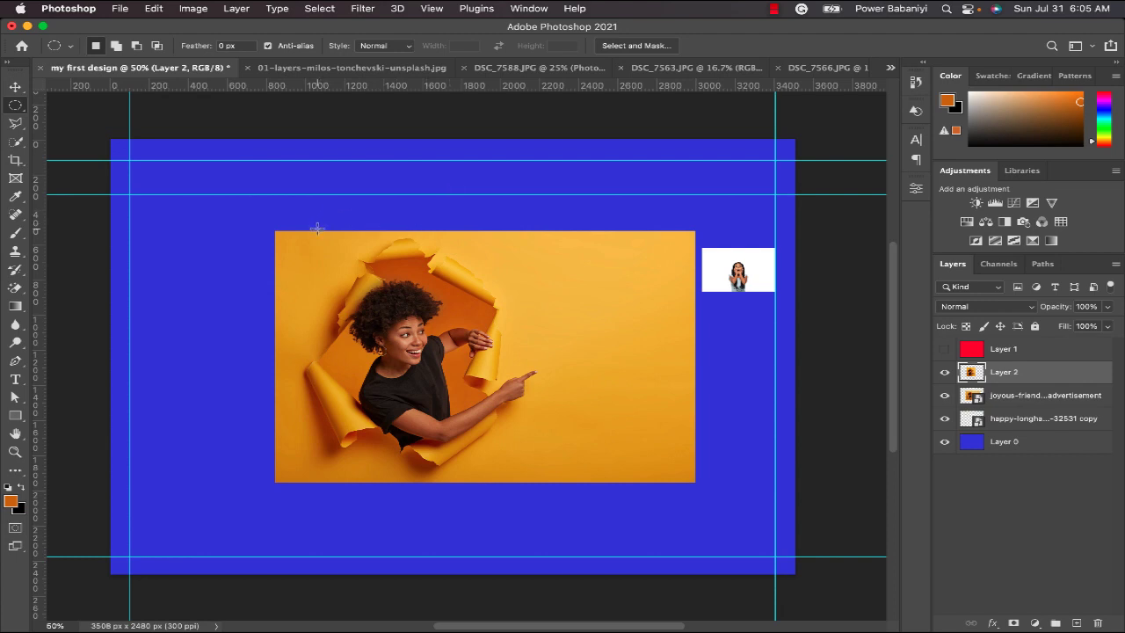
{"action": "left_click_drag", "start_coordinate": [312, 222], "coordinate": [551, 465]}
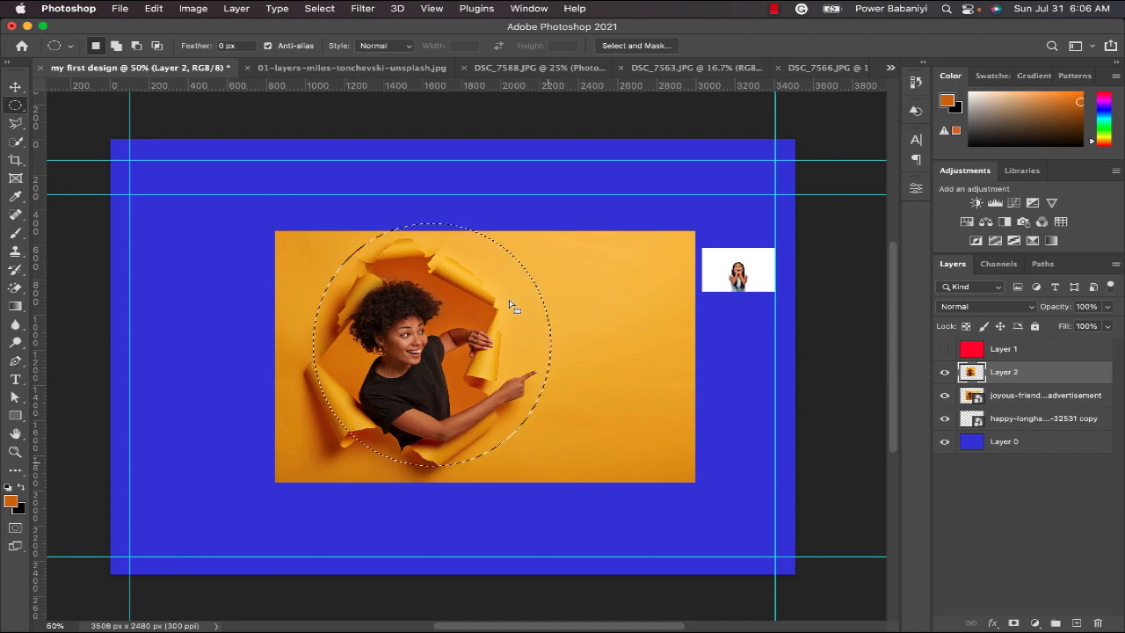
Shift the circular selection to frame the torn hole around the woman, and hide Layer 2 while keeping the original photo visible.
{"action": "mouse_move", "coordinate": [475, 295]}
{"action": "left_mouse_down"}
{"action": "mouse_move", "coordinate": [395, 299]}
{"action": "mouse_move", "coordinate": [466, 283]}
{"action": "mouse_move", "coordinate": [406, 268]}
{"action": "mouse_move", "coordinate": [444, 316]}
{"action": "mouse_move", "coordinate": [467, 310]}
{"action": "left_mouse_up"}
{"action": "right_click", "coordinate": [468, 310]}
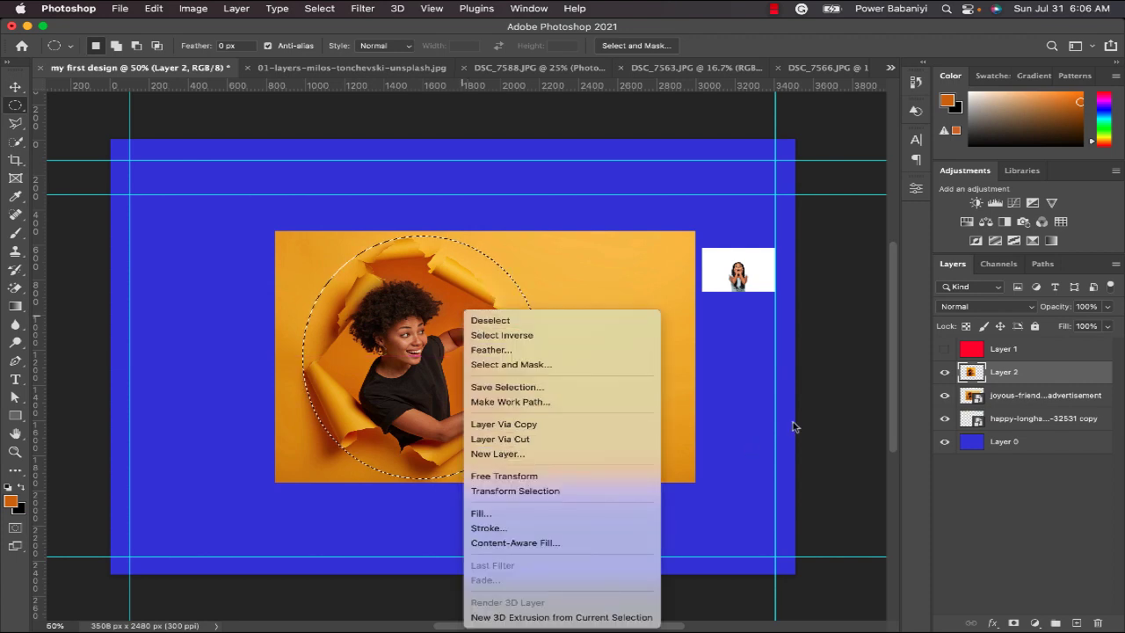
{"action": "left_click", "coordinate": [949, 395]}
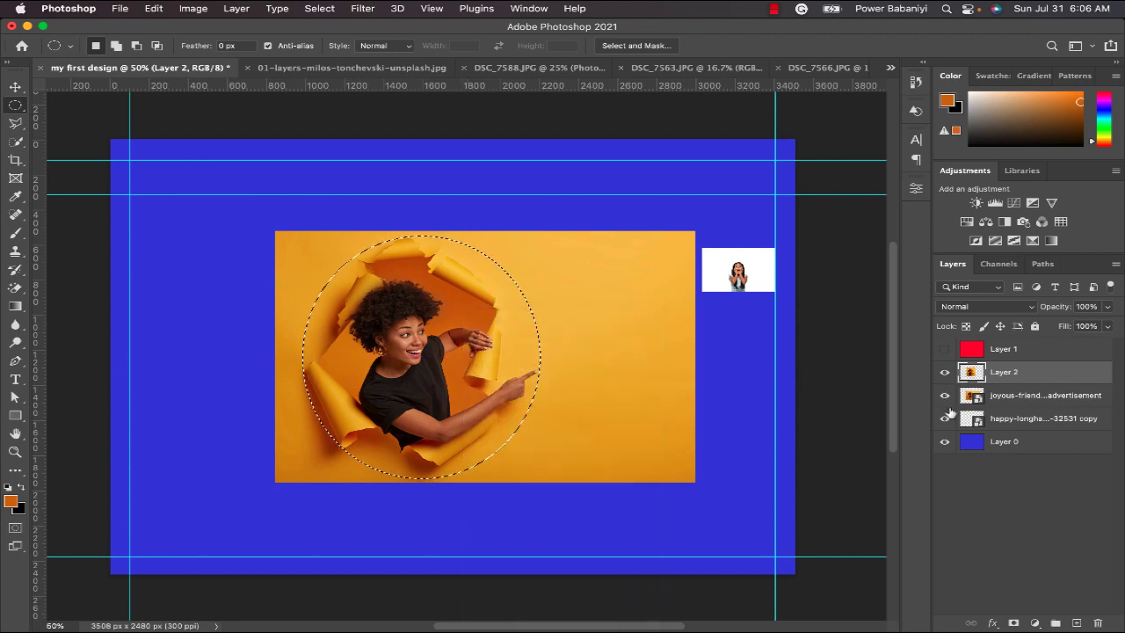
{"action": "left_click", "coordinate": [945, 395]}
{"action": "left_click", "coordinate": [945, 373]}
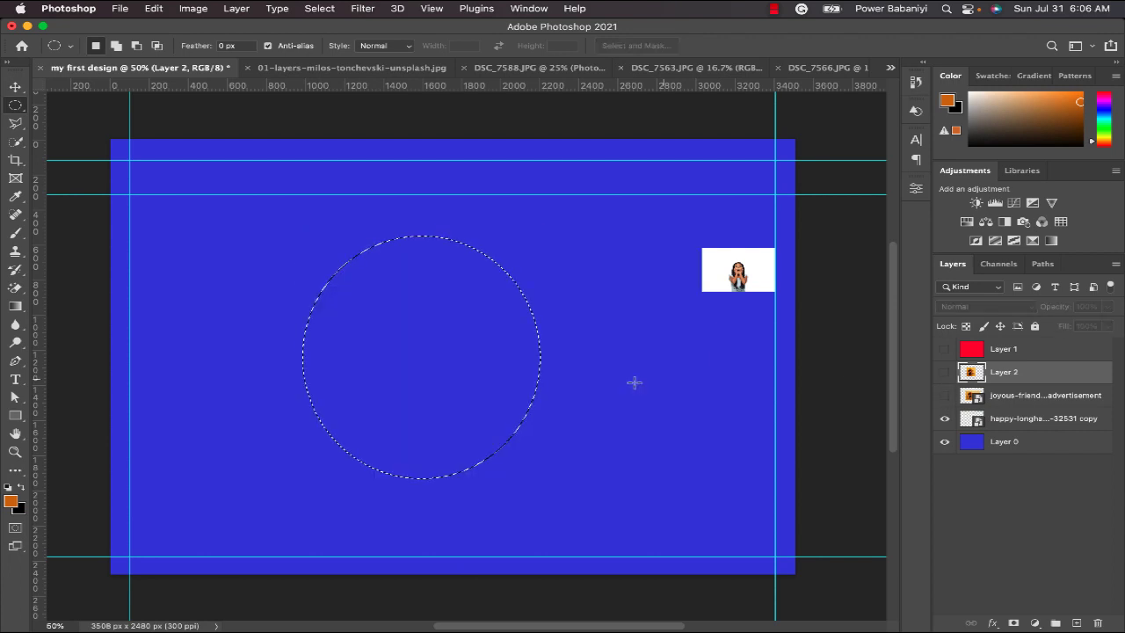
{"action": "left_click", "coordinate": [945, 395]}
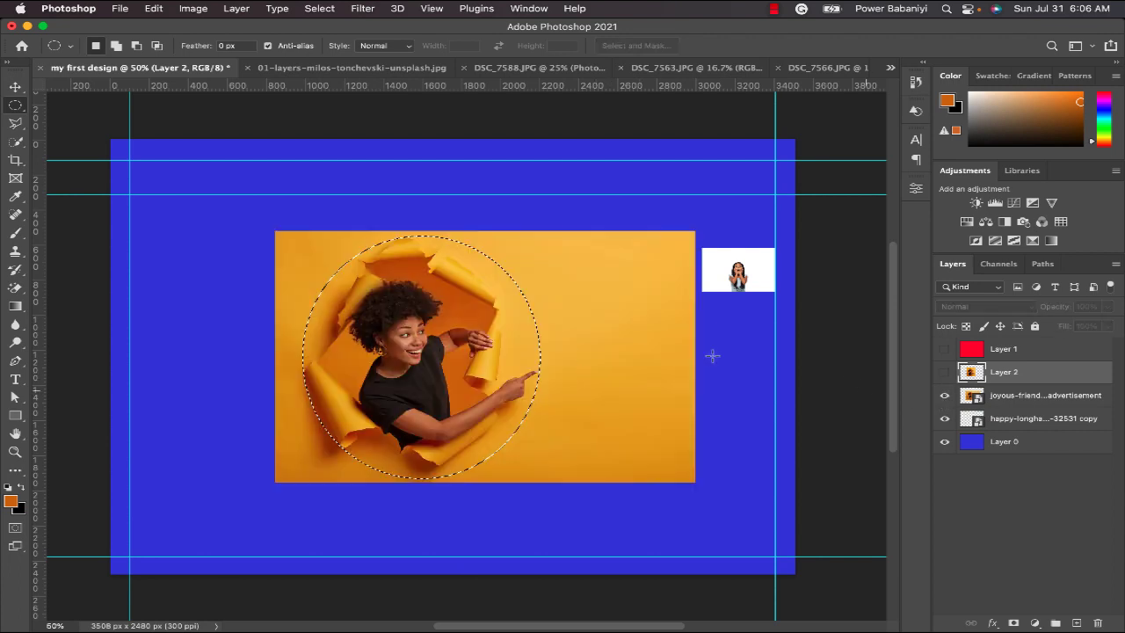
Copy the circular selection from Layer 2 to a new layer, and hide both Layer 2 and the new copy.
{"action": "right_click", "coordinate": [446, 363]}
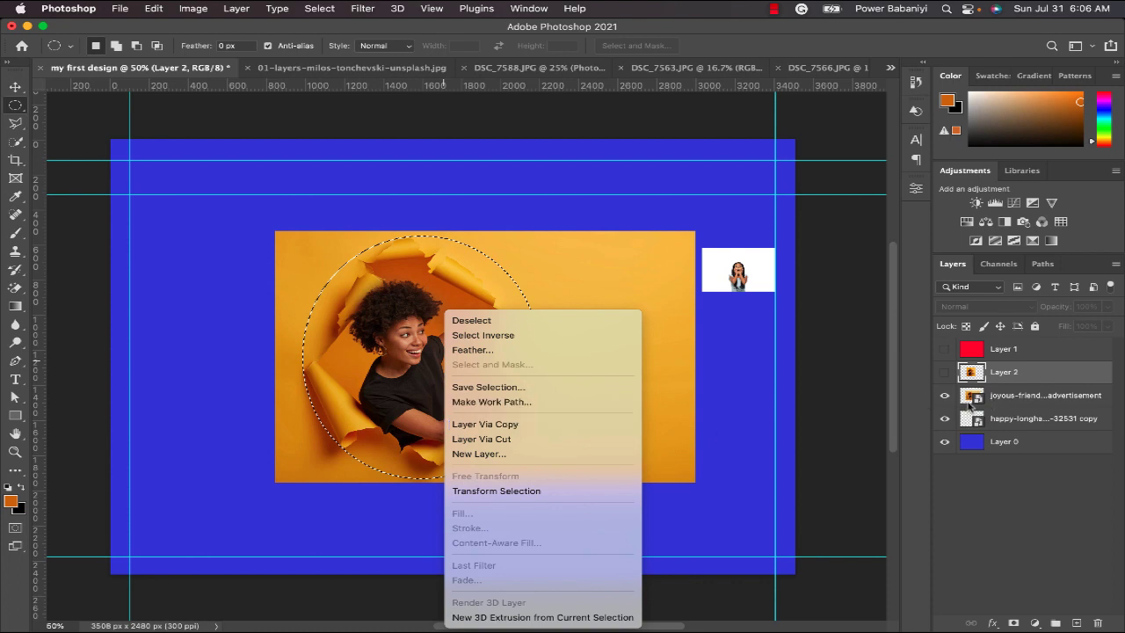
{"action": "left_click", "coordinate": [527, 426]}
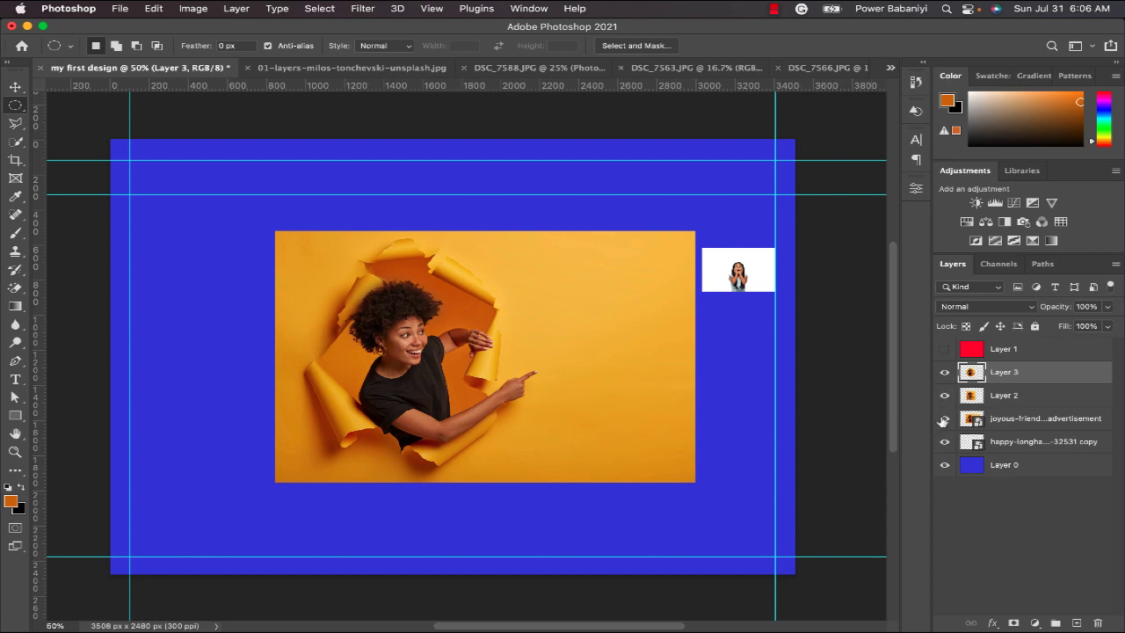
{"action": "left_click", "coordinate": [943, 421]}
{"action": "left_click", "coordinate": [943, 421]}
{"action": "left_click", "coordinate": [945, 372]}
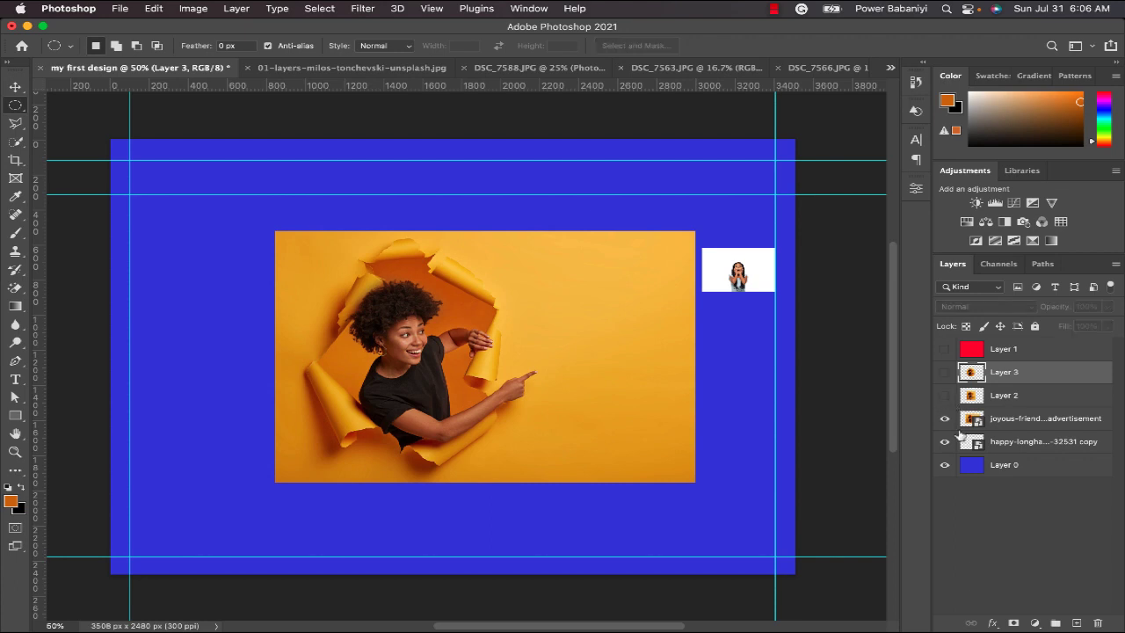
Copy an elliptical selection around the woman from the original photo's layer to a new layer, and hide the original photo.
{"action": "left_click", "coordinate": [1010, 427]}
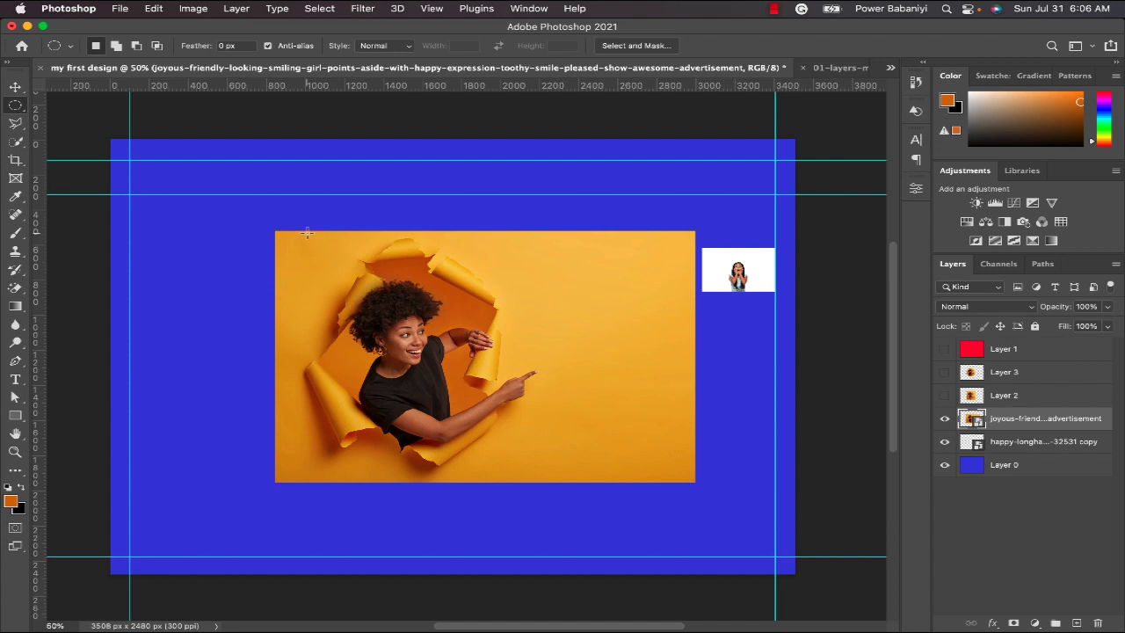
{"action": "left_click_drag", "start_coordinate": [307, 233], "coordinate": [544, 484]}
{"action": "left_click_drag", "start_coordinate": [497, 435], "coordinate": [492, 430]}
{"action": "right_click", "coordinate": [492, 431]}
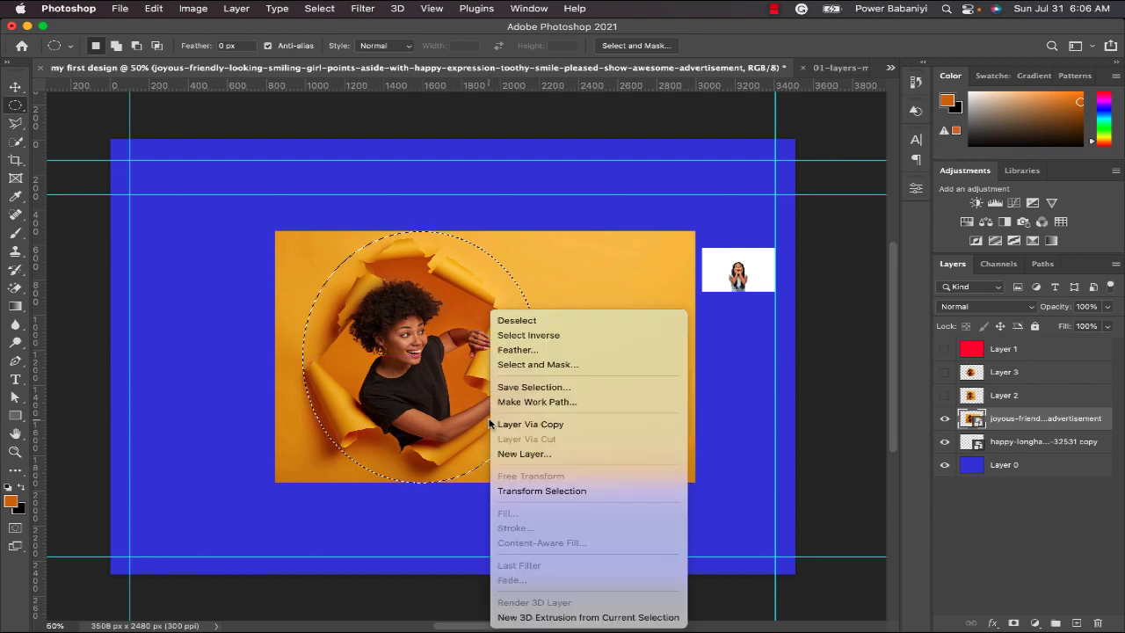
{"action": "left_click", "coordinate": [548, 425]}
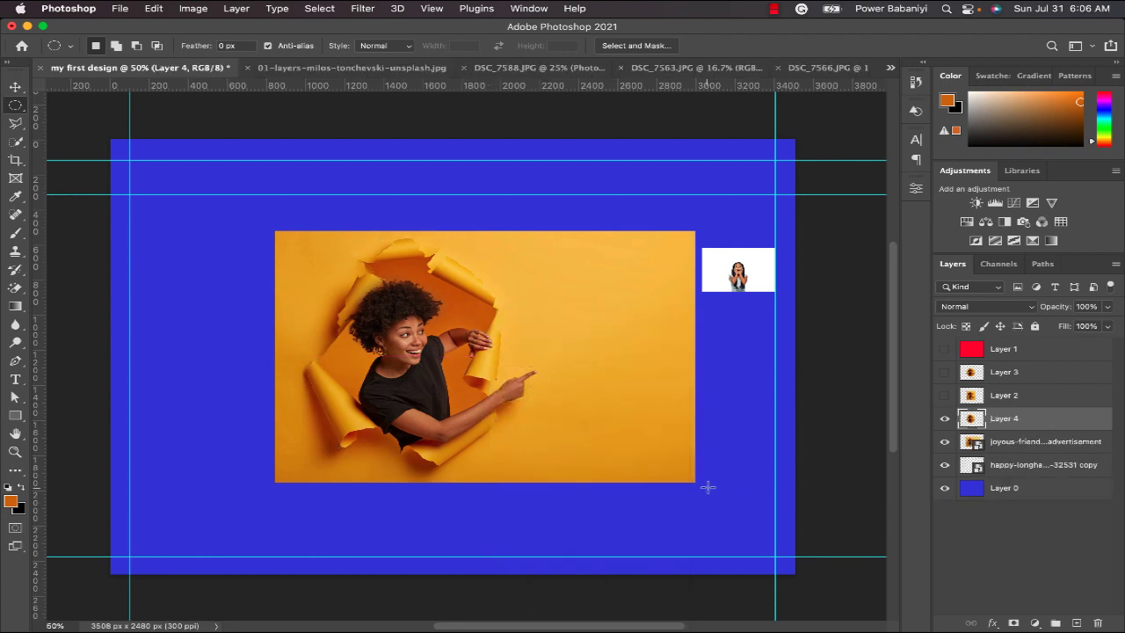
{"action": "left_click", "coordinate": [945, 443]}
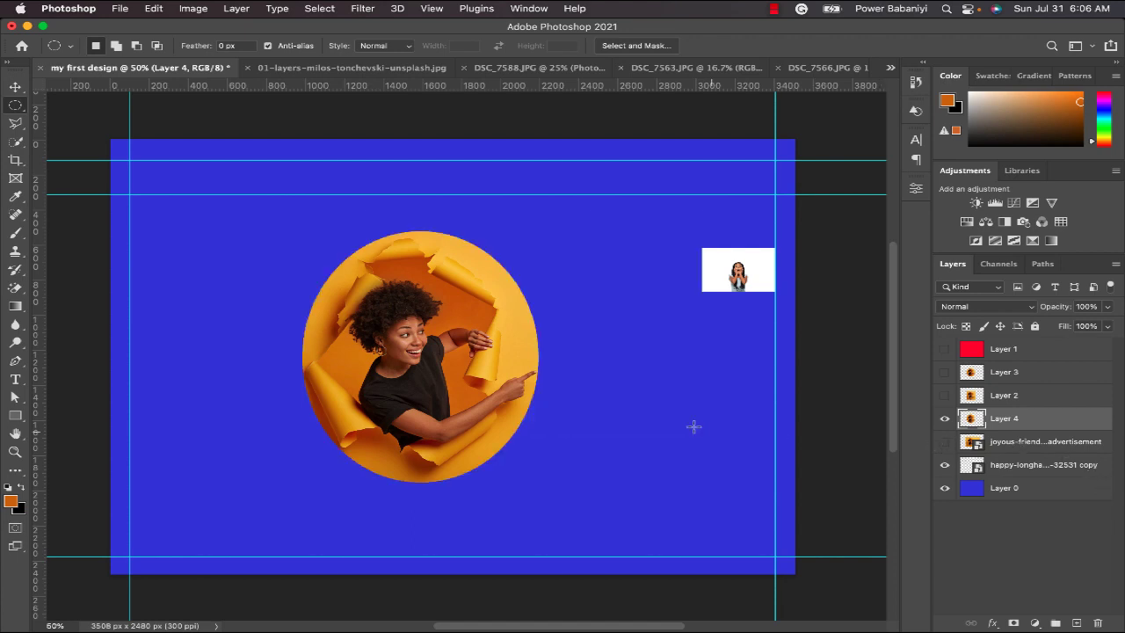
Shrink the circular cutout to about the small white photo's width and place it directly below that photo, beside the right guide.
{"action": "key", "text": "v"}
{"action": "left_click_drag", "start_coordinate": [396, 379], "coordinate": [716, 429]}
{"action": "key", "text": "super+t"}
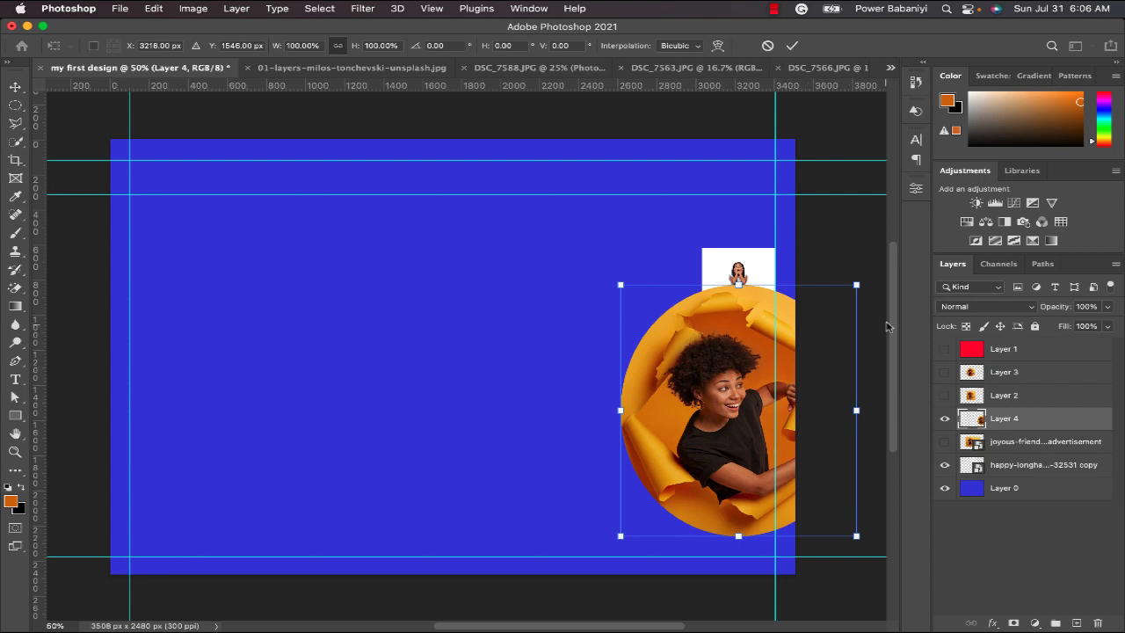
{"action": "left_click_drag", "start_coordinate": [856, 285], "coordinate": [793, 326]}
{"action": "left_click_drag", "start_coordinate": [734, 404], "coordinate": [694, 393]}
{"action": "left_click_drag", "start_coordinate": [775, 320], "coordinate": [704, 344]}
{"action": "left_click_drag", "start_coordinate": [708, 413], "coordinate": [742, 350]}
{"action": "key", "text": "Return"}
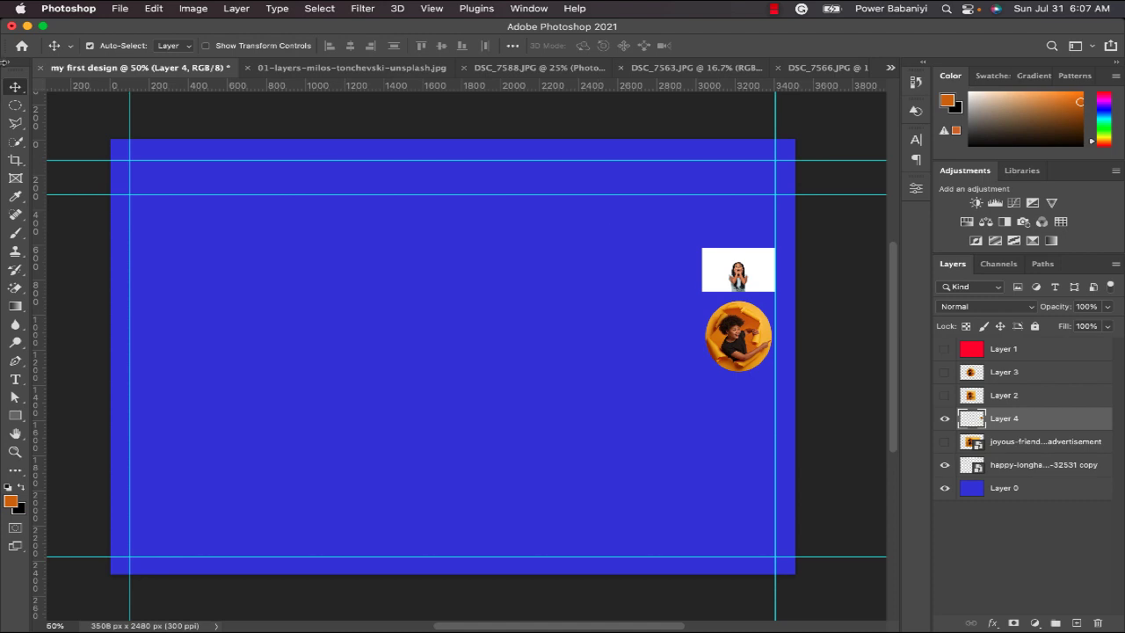
Hide the small circular cutout's layer and show the original photo's layer again.
{"action": "left_click", "coordinate": [15, 124]}
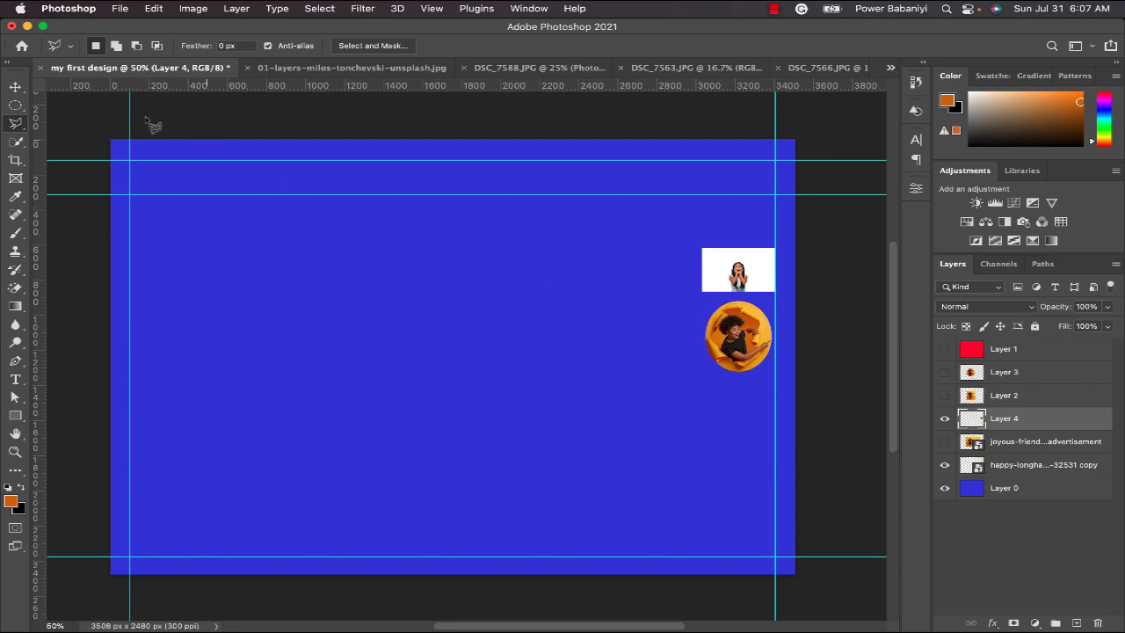
{"action": "key", "text": "v"}
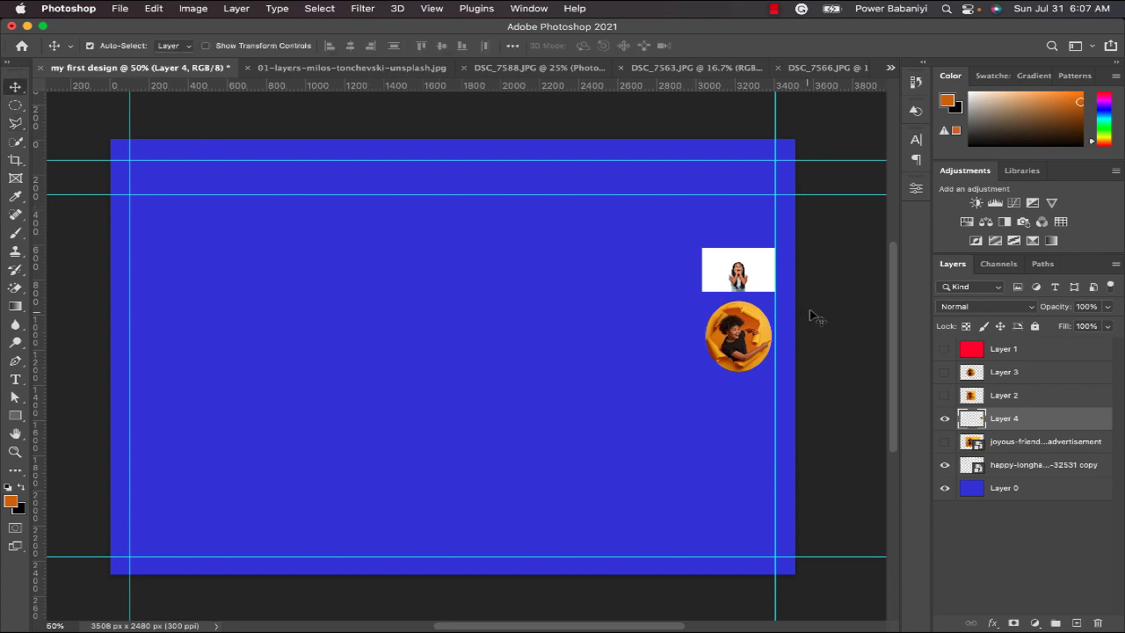
{"action": "left_click", "coordinate": [946, 420]}
{"action": "left_click", "coordinate": [945, 441]}
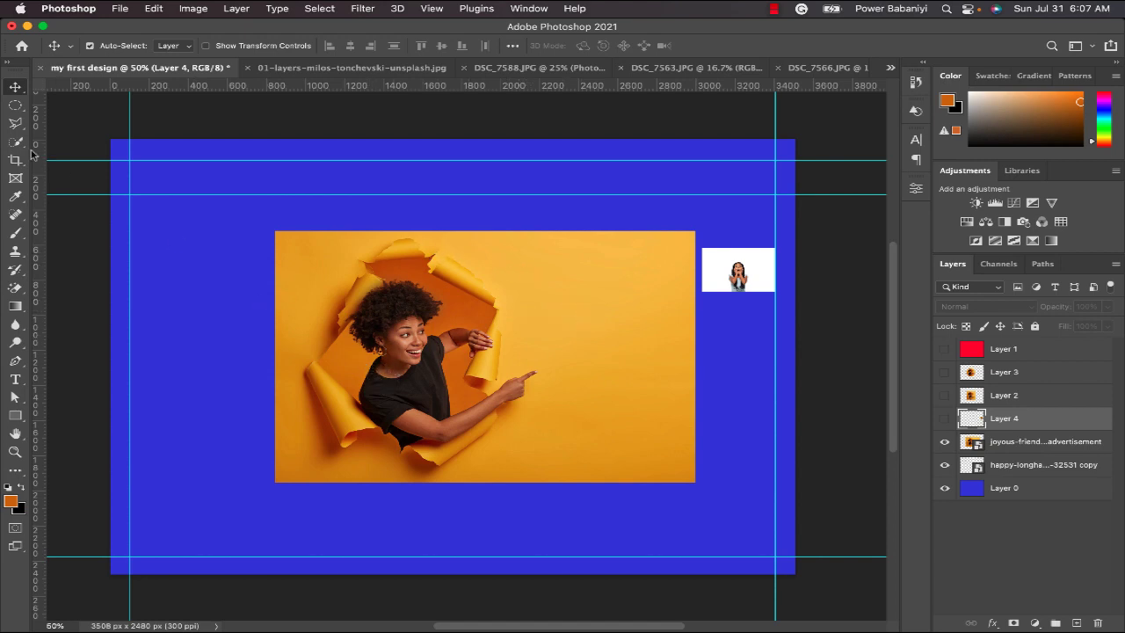
Outline the torn paper hole and the woman's pointing hand with a closed Polygonal Lasso selection.
{"action": "left_click", "coordinate": [15, 123]}
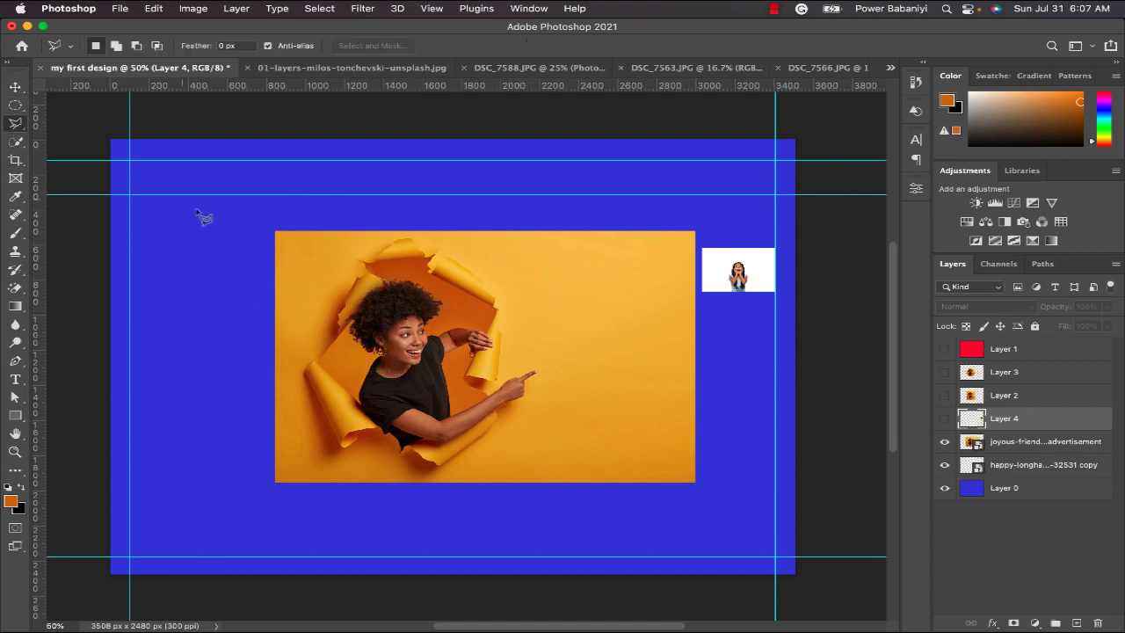
{"action": "left_click", "coordinate": [313, 360]}
{"action": "left_click", "coordinate": [342, 306]}
{"action": "left_click", "coordinate": [344, 296]}
{"action": "left_click", "coordinate": [367, 273]}
{"action": "left_click", "coordinate": [358, 261]}
{"action": "left_click", "coordinate": [375, 240]}
{"action": "left_click", "coordinate": [393, 234]}
{"action": "left_click", "coordinate": [421, 236]}
{"action": "left_click", "coordinate": [428, 248]}
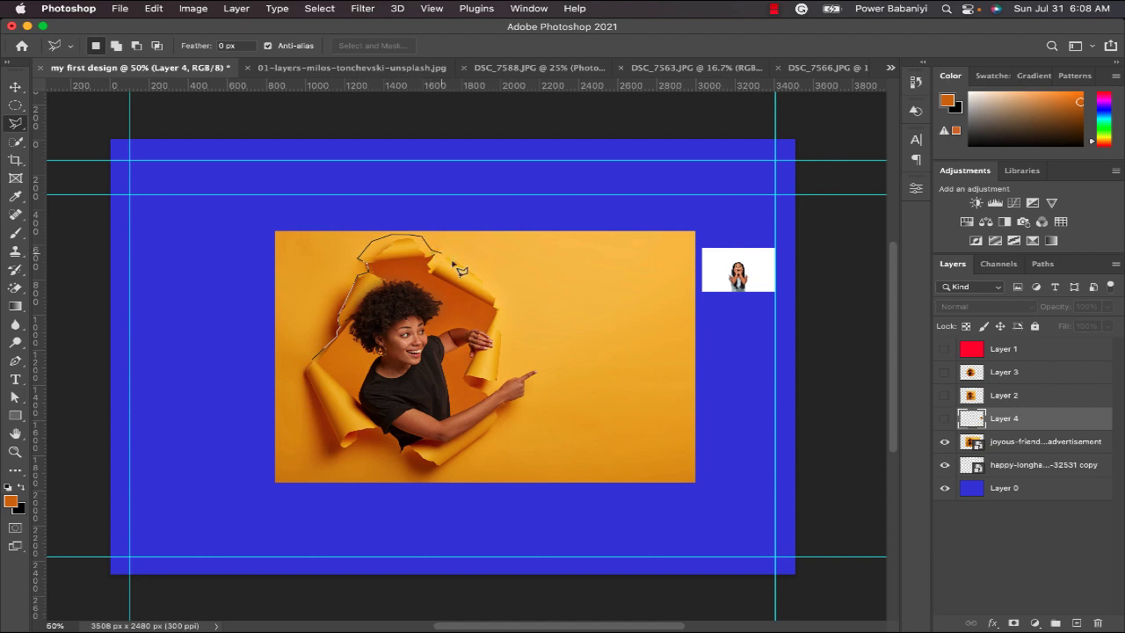
{"action": "left_click", "coordinate": [502, 297]}
{"action": "left_click", "coordinate": [437, 466]}
{"action": "left_click", "coordinate": [343, 444]}
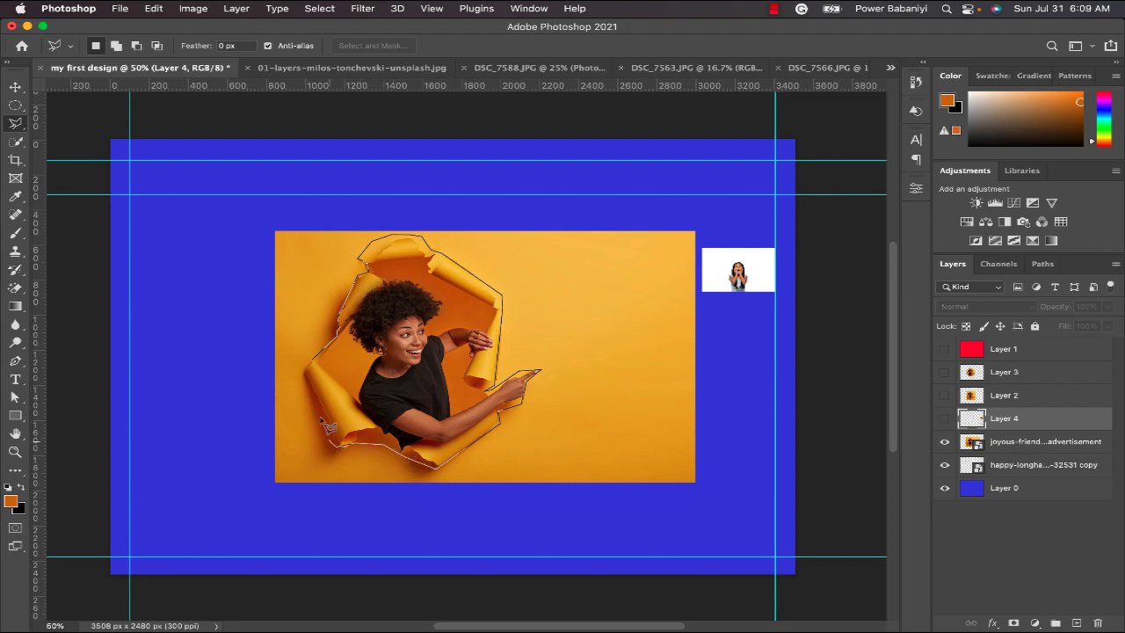
{"action": "left_click", "coordinate": [304, 376]}
{"action": "left_click", "coordinate": [324, 365]}
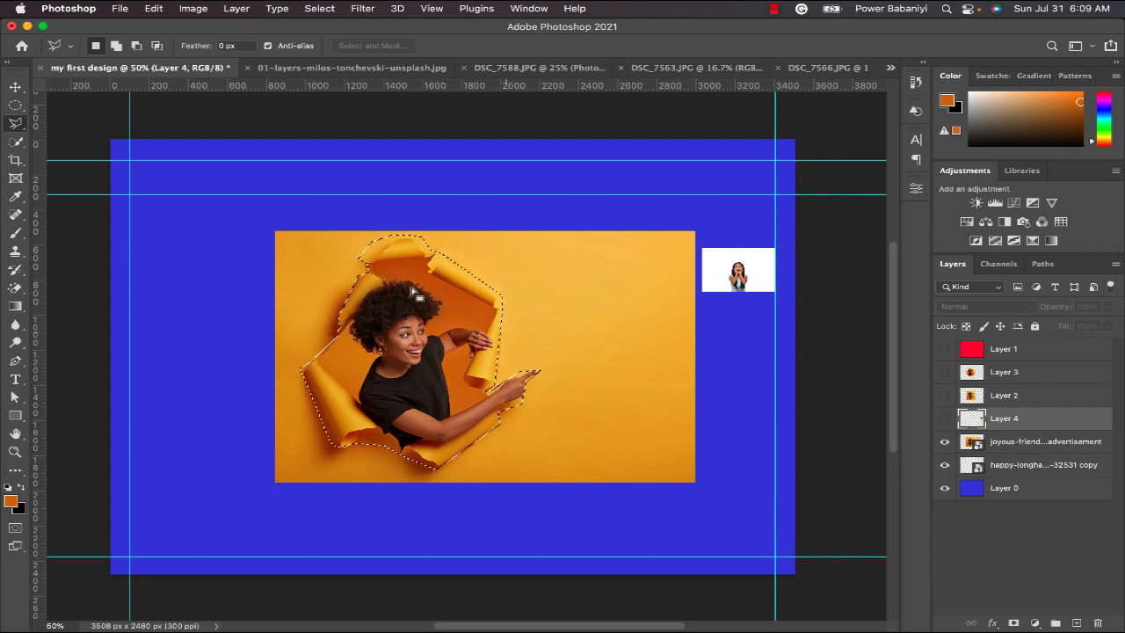
Copy the polygonal selection from the original photo's layer to a new layer, and hide the original photo.
{"action": "right_click", "coordinate": [440, 310]}
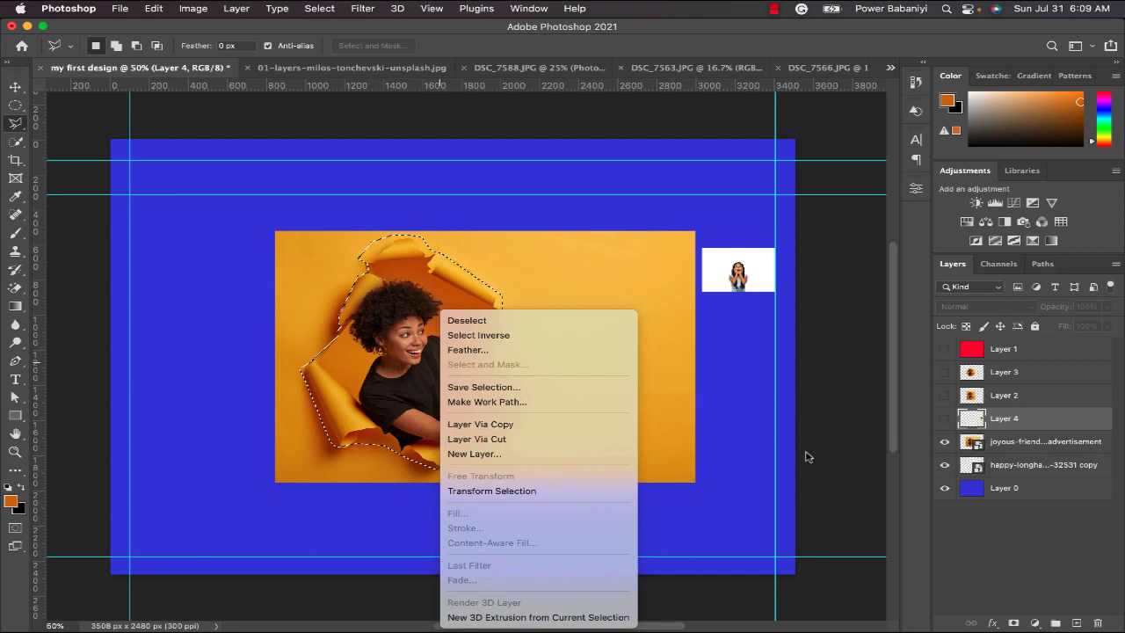
{"action": "left_click", "coordinate": [1013, 448]}
{"action": "left_click", "coordinate": [1015, 448]}
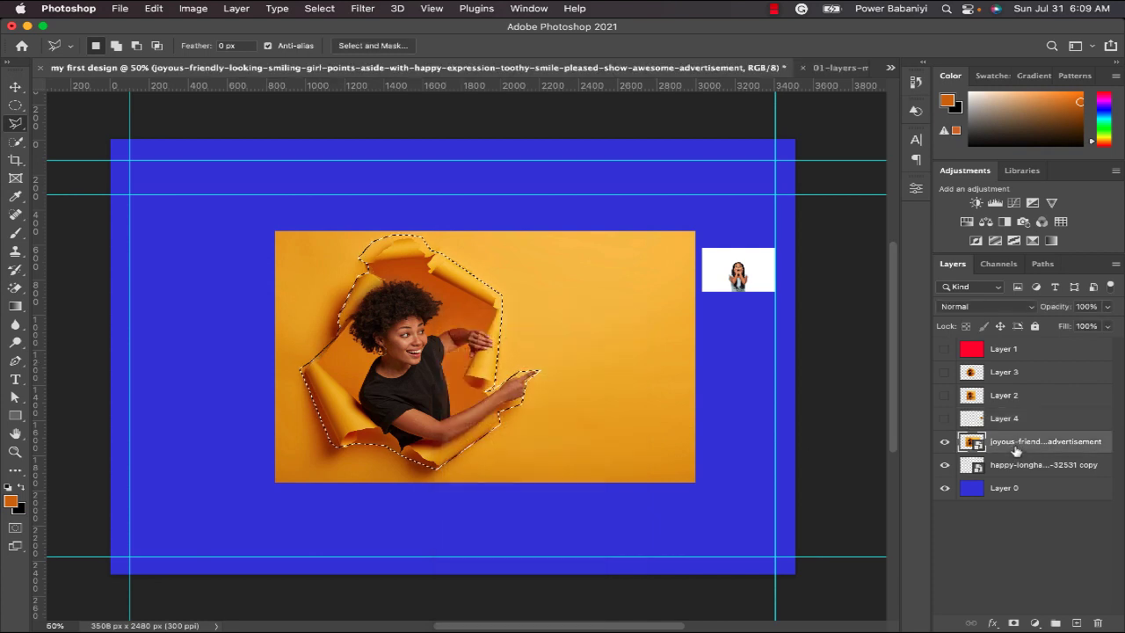
{"action": "right_click", "coordinate": [425, 397]}
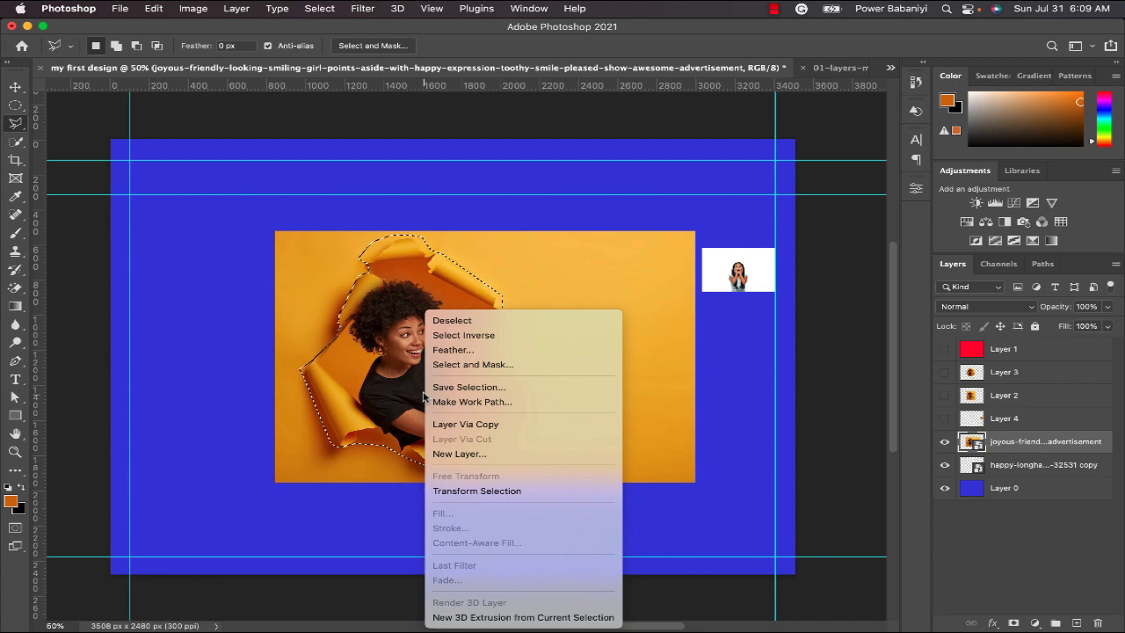
{"action": "left_click", "coordinate": [525, 428]}
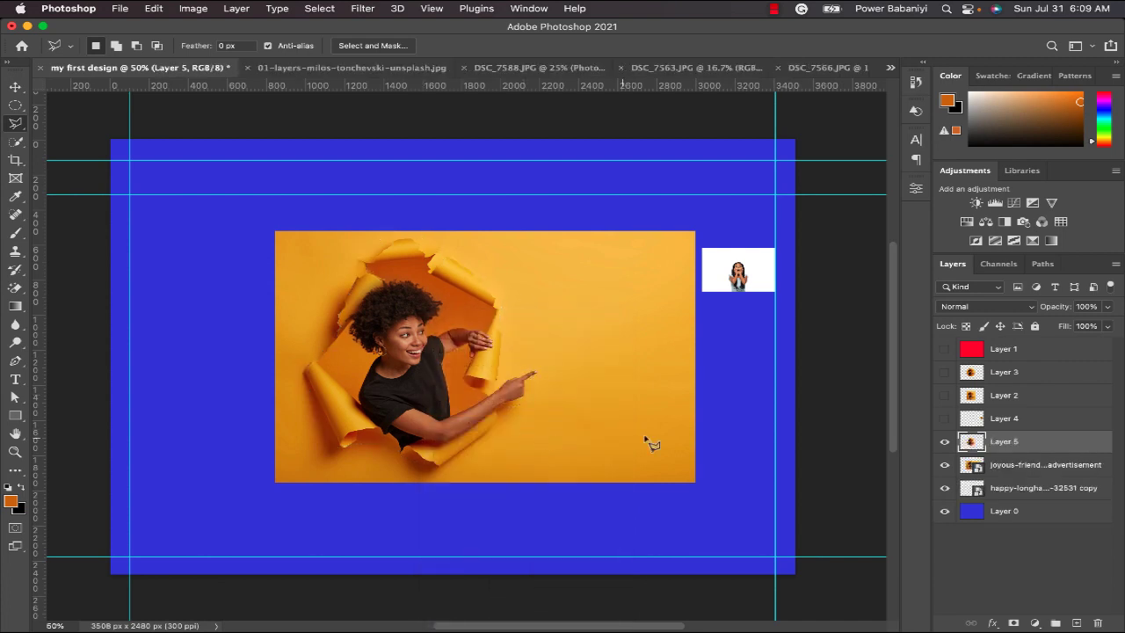
{"action": "left_click", "coordinate": [945, 465]}
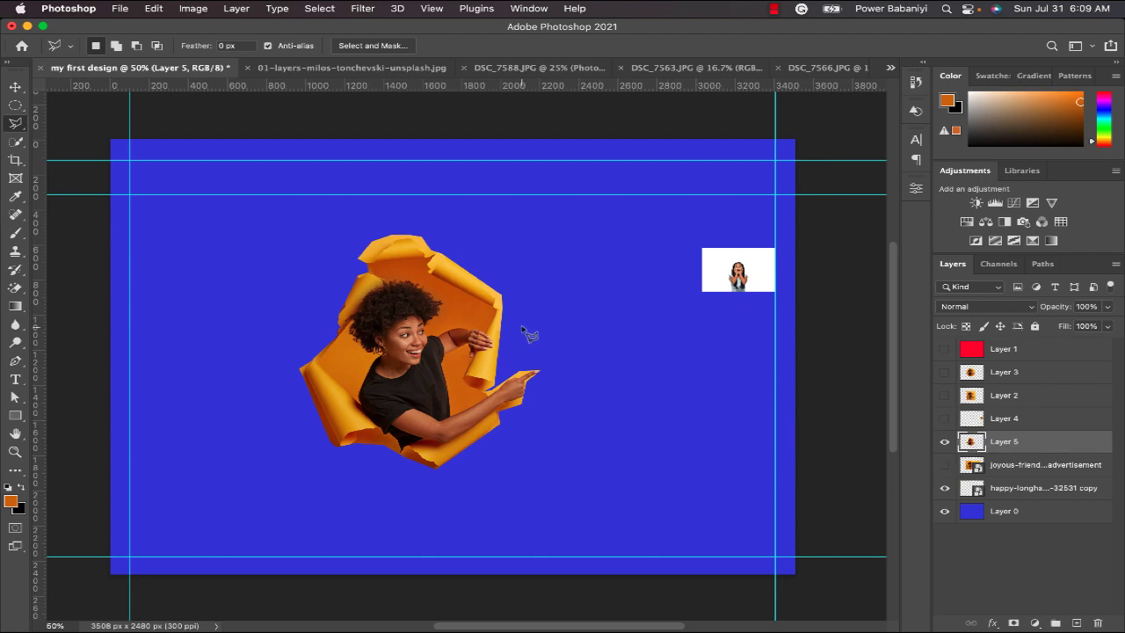
{"action": "key", "text": "v"}
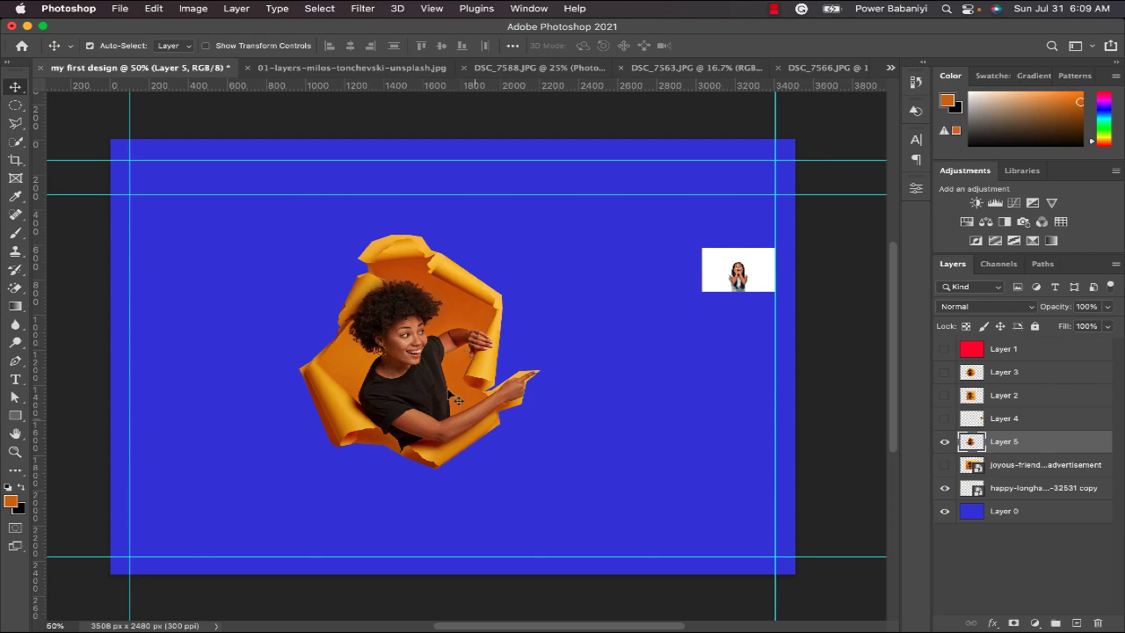
Swap the polygonal cutout for the original photo and trace the torn hole and pointing hand freehand with the Lasso tool.
{"action": "left_click", "coordinate": [18, 124]}
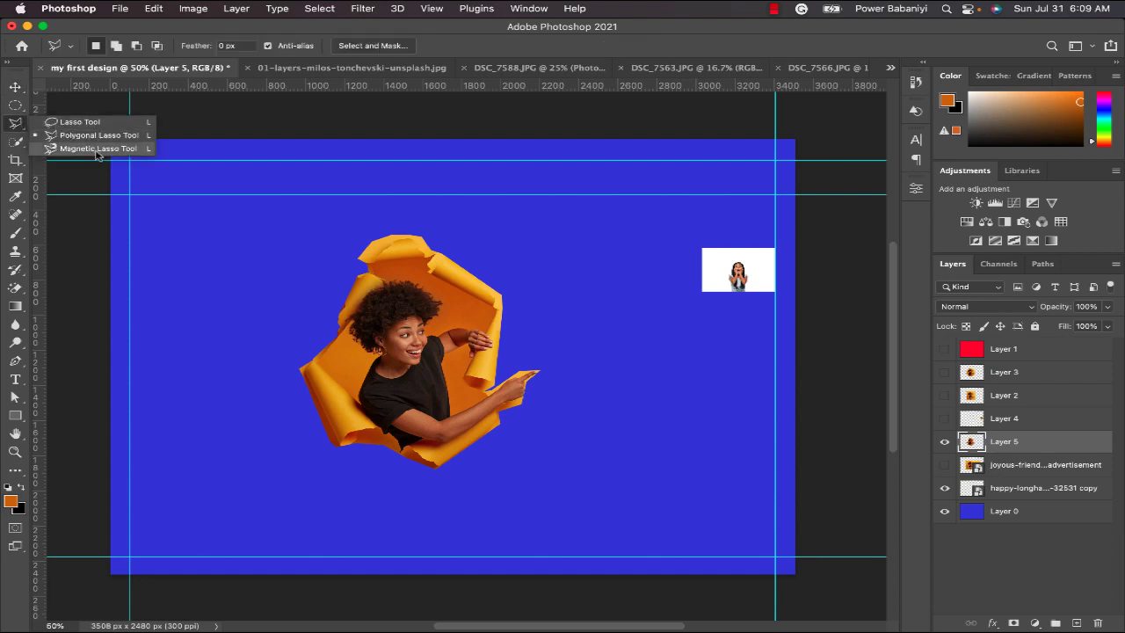
{"action": "left_click", "coordinate": [111, 123]}
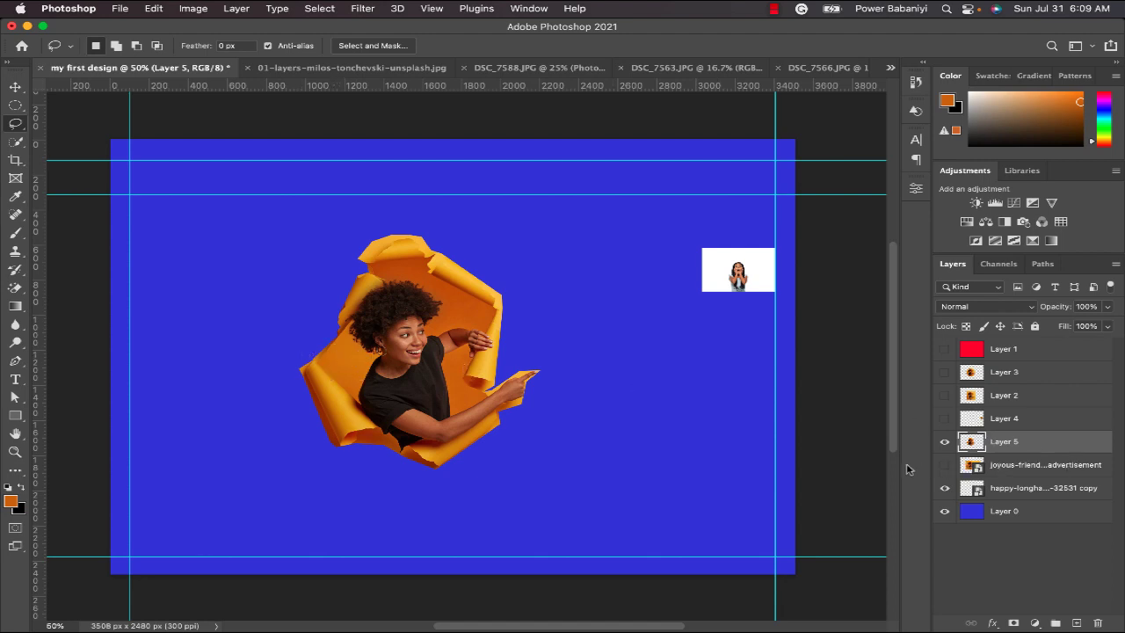
{"action": "left_click", "coordinate": [945, 442]}
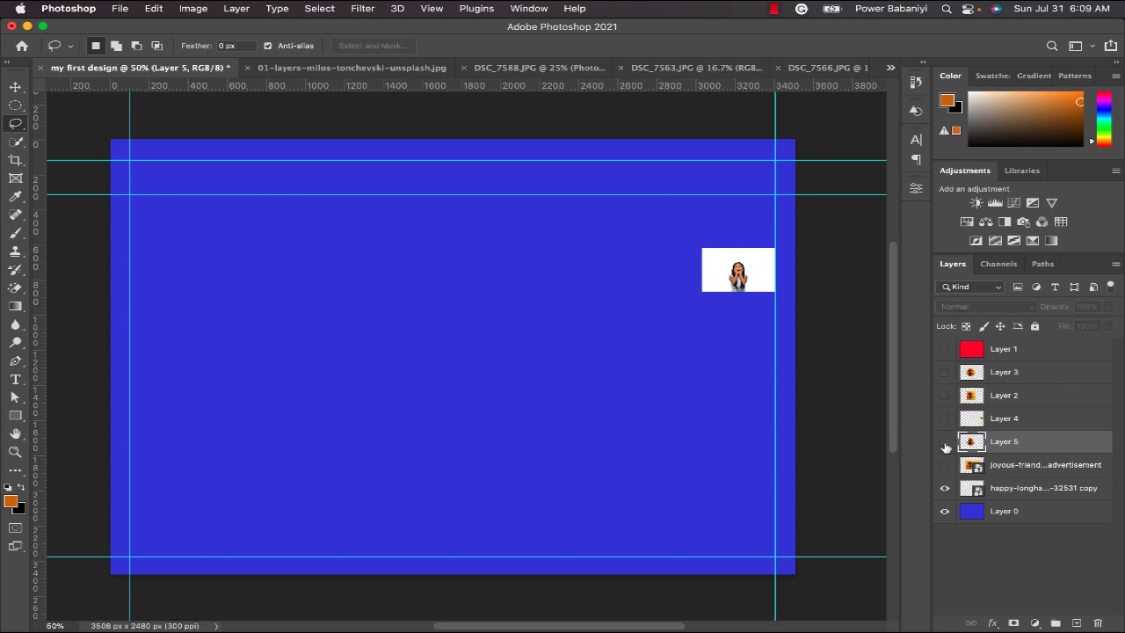
{"action": "left_click", "coordinate": [944, 465]}
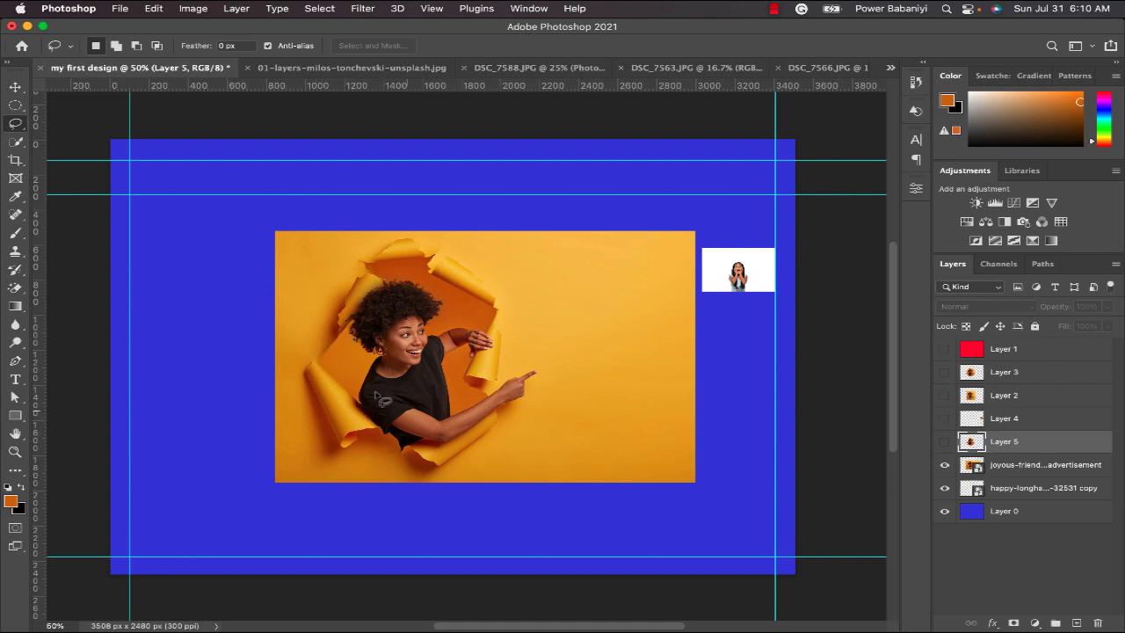
{"action": "mouse_move", "coordinate": [322, 356]}
{"action": "left_mouse_down"}
{"action": "mouse_move", "coordinate": [357, 273]}
{"action": "mouse_move", "coordinate": [368, 272]}
{"action": "mouse_move", "coordinate": [363, 254]}
{"action": "mouse_move", "coordinate": [408, 237]}
{"action": "mouse_move", "coordinate": [496, 296]}
{"action": "mouse_move", "coordinate": [496, 390]}
{"action": "mouse_move", "coordinate": [543, 377]}
{"action": "mouse_move", "coordinate": [444, 465]}
{"action": "mouse_move", "coordinate": [474, 450]}
{"action": "mouse_move", "coordinate": [431, 463]}
{"action": "mouse_move", "coordinate": [383, 439]}
{"action": "mouse_move", "coordinate": [339, 443]}
{"action": "mouse_move", "coordinate": [337, 403]}
{"action": "mouse_move", "coordinate": [324, 363]}
{"action": "left_mouse_up"}
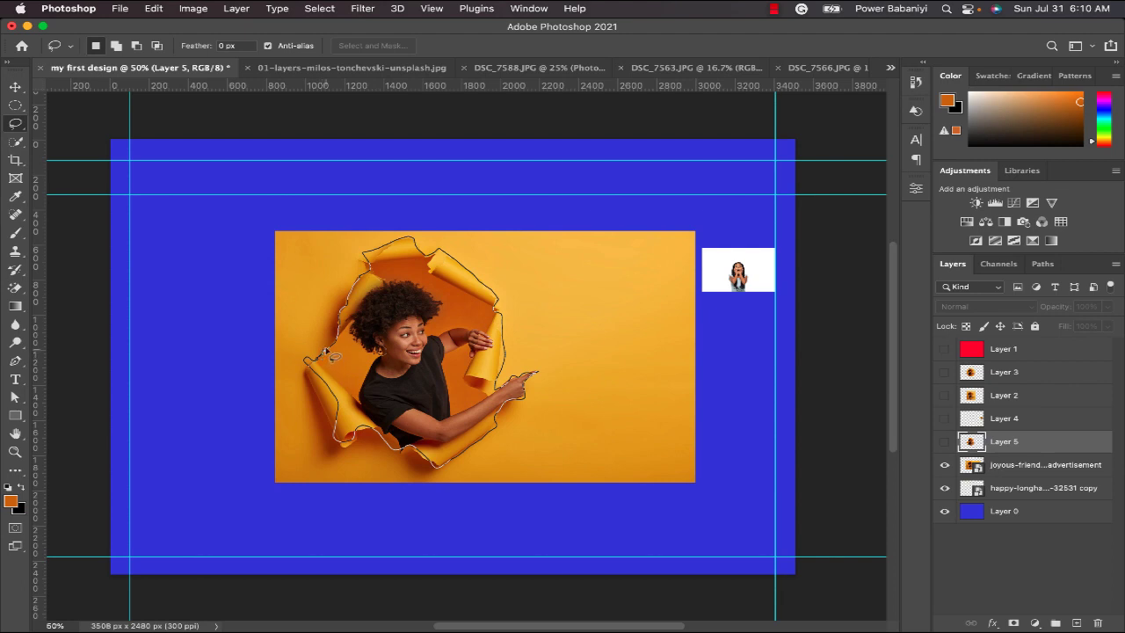
{"action": "left_click_drag", "start_coordinate": [327, 353], "coordinate": [328, 354]}
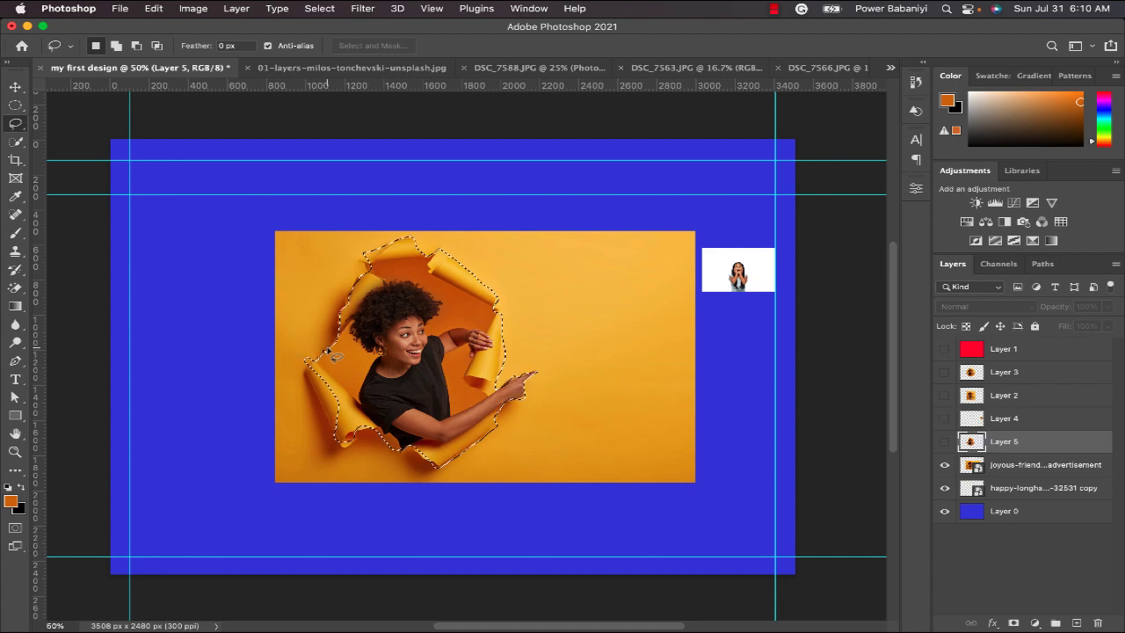
Copy the freehand lasso selection from the original photo's layer to a new layer, and hide the original photo.
{"action": "left_click", "coordinate": [1008, 463]}
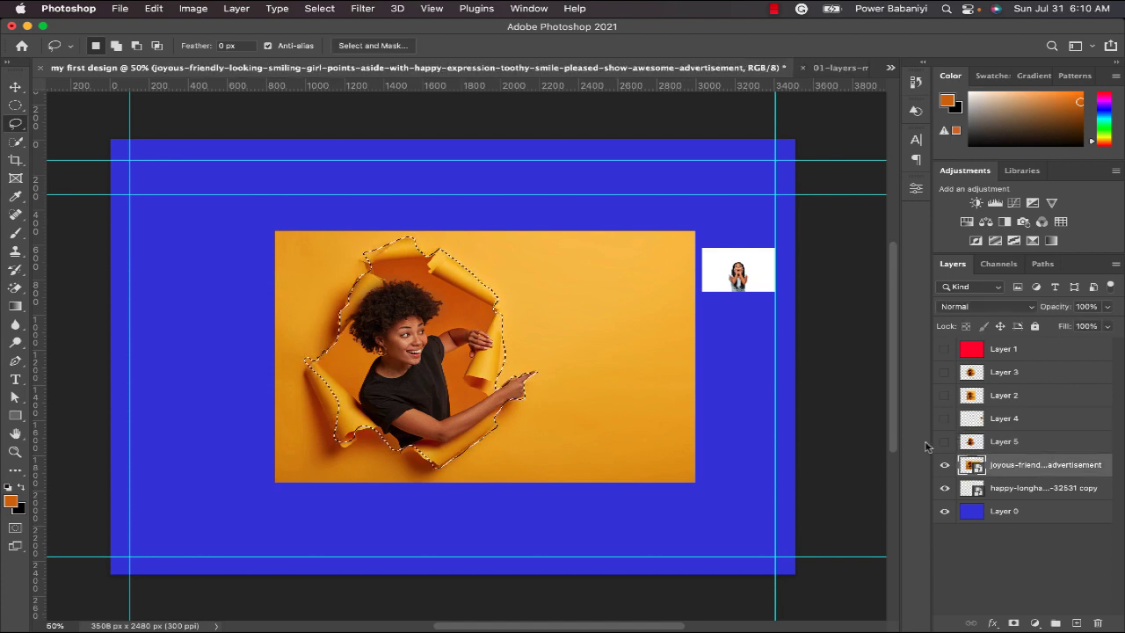
{"action": "right_click", "coordinate": [524, 387]}
{"action": "left_click", "coordinate": [532, 422]}
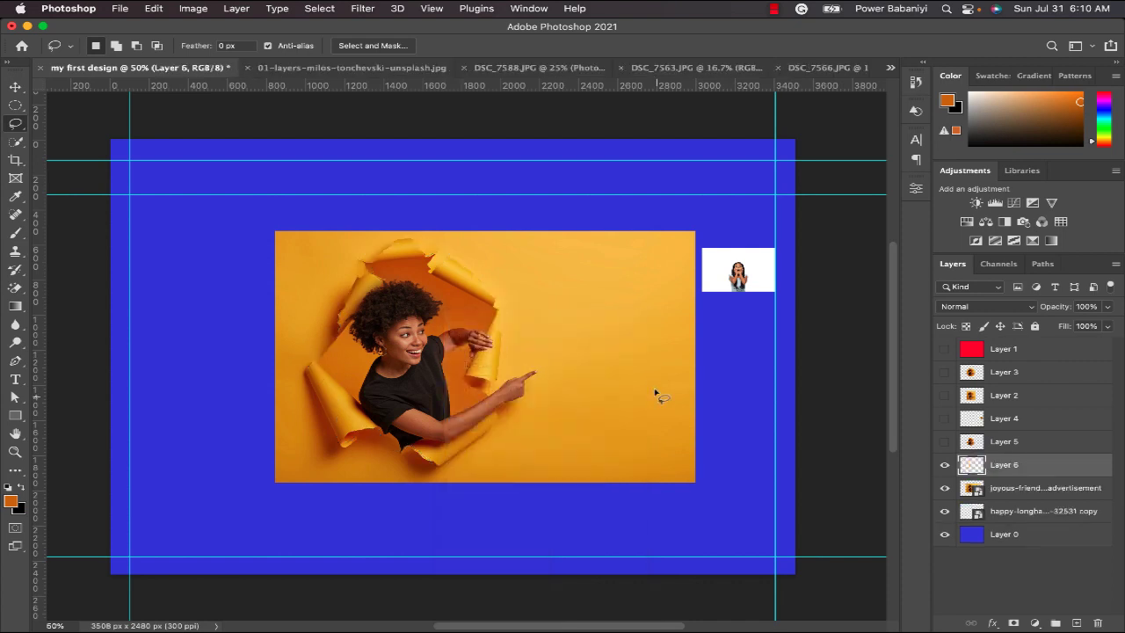
{"action": "left_click", "coordinate": [944, 488]}
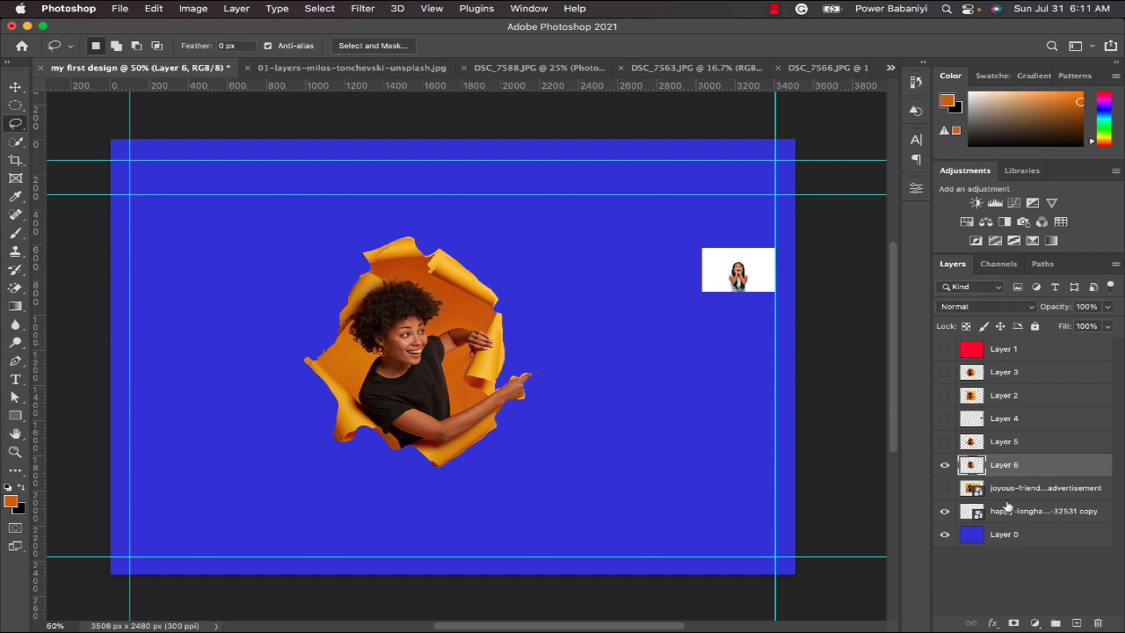
Show the original photo's layer again and hide the freehand cutout's layer.
{"action": "left_click", "coordinate": [946, 485]}
{"action": "left_click", "coordinate": [945, 464]}
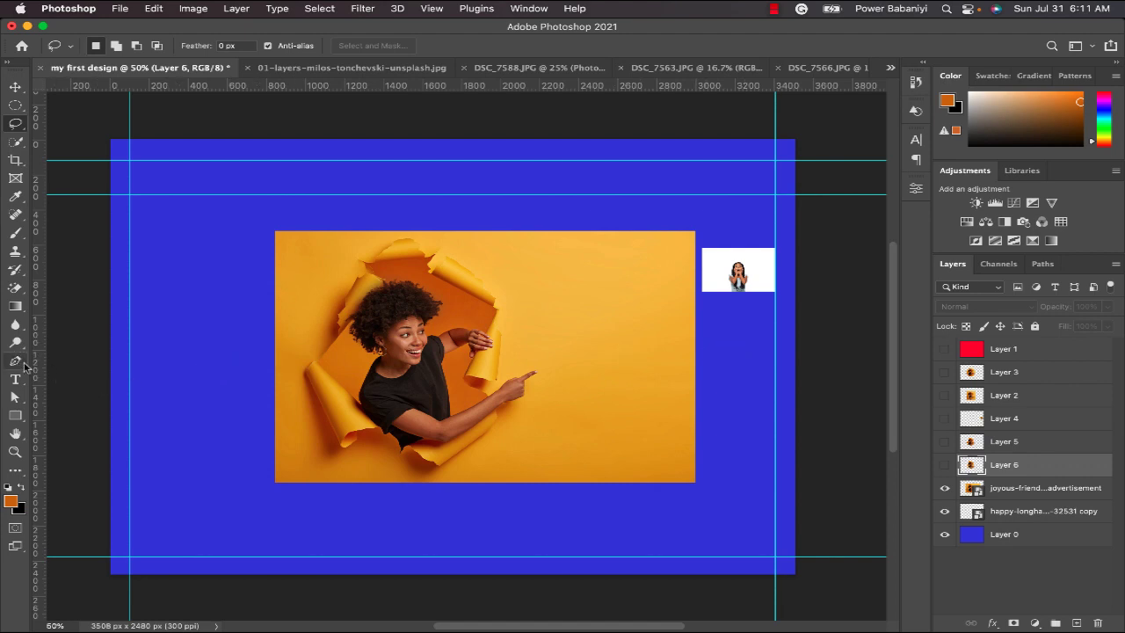
Trace a closed Pen tool path around the torn paper hole and the woman's pointing hand in the original photo.
{"action": "left_click", "coordinate": [19, 362]}
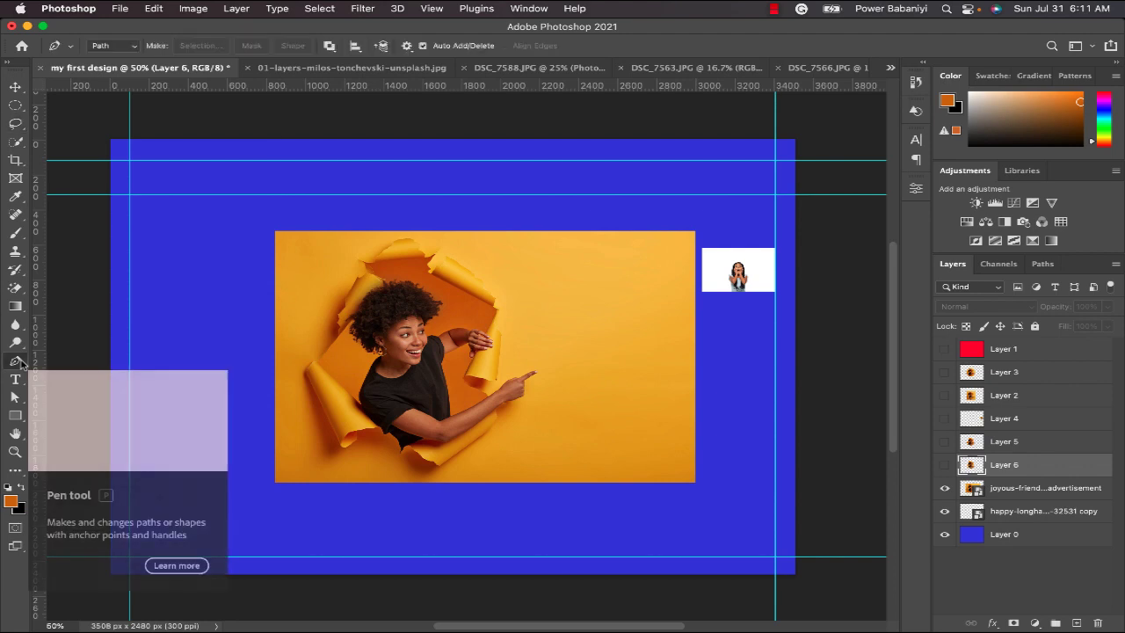
{"action": "right_click", "coordinate": [19, 362]}
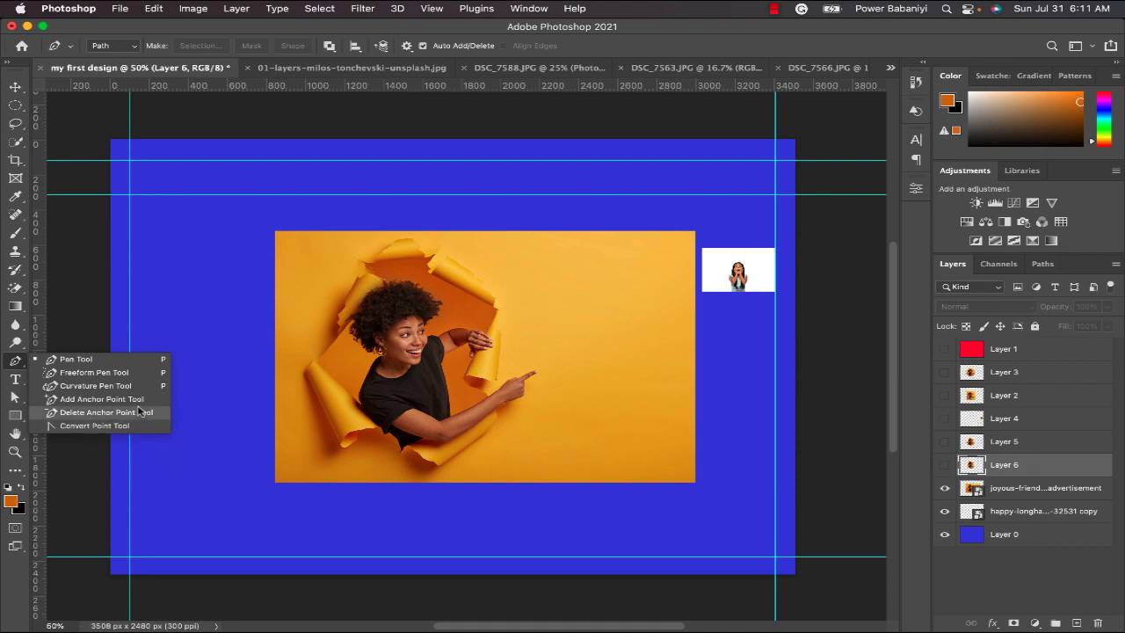
{"action": "left_click", "coordinate": [117, 362]}
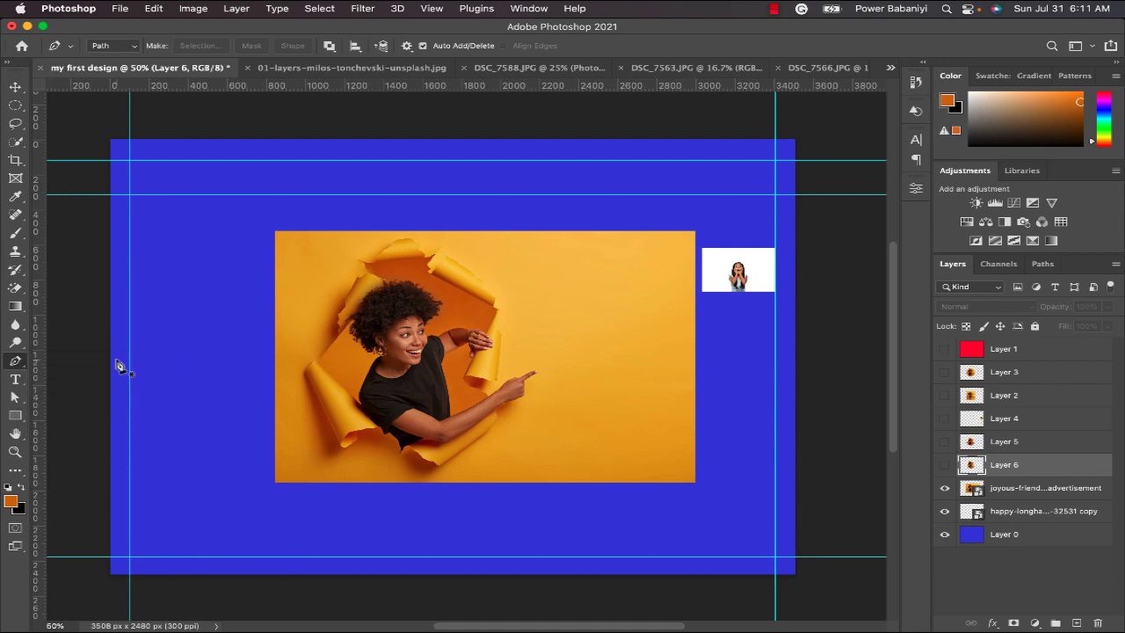
{"action": "left_click", "coordinate": [339, 448]}
{"action": "left_click", "coordinate": [304, 375]}
{"action": "left_click", "coordinate": [336, 326]}
{"action": "left_click", "coordinate": [339, 307]}
{"action": "left_click", "coordinate": [348, 295]}
{"action": "left_click", "coordinate": [355, 278]}
{"action": "left_click", "coordinate": [359, 258]}
{"action": "left_click", "coordinate": [371, 250]}
{"action": "left_click", "coordinate": [386, 241]}
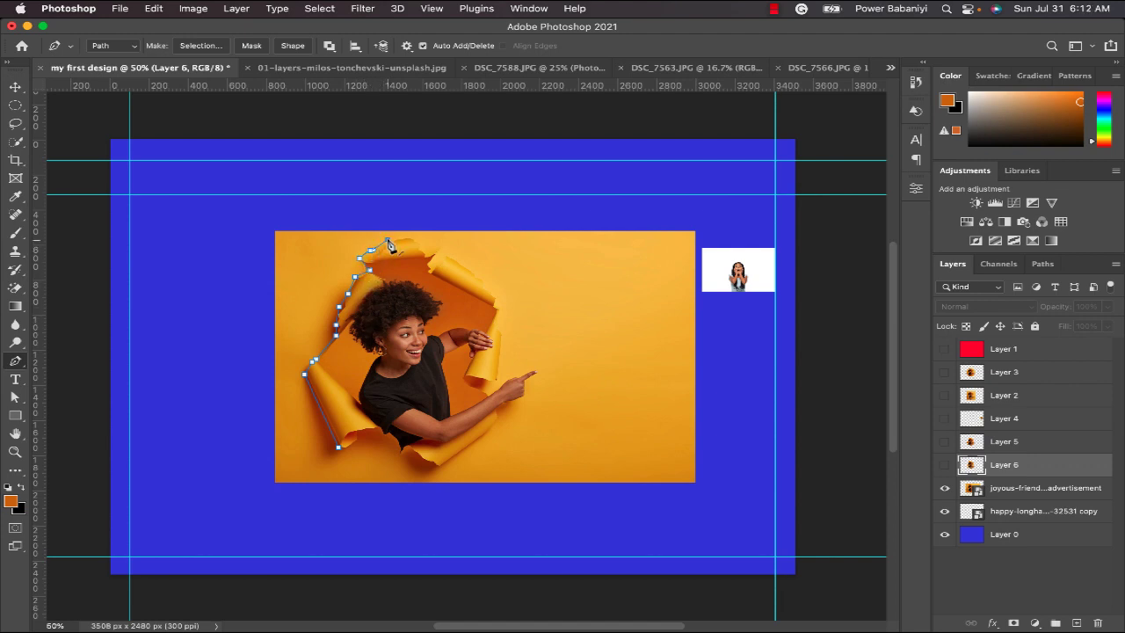
{"action": "left_click", "coordinate": [408, 236]}
{"action": "left_click", "coordinate": [420, 248]}
{"action": "left_click", "coordinate": [428, 253]}
{"action": "left_click", "coordinate": [437, 253]}
{"action": "left_click", "coordinate": [463, 262]}
{"action": "left_click", "coordinate": [486, 285]}
{"action": "left_click_drag", "start_coordinate": [494, 365], "coordinate": [501, 314]}
{"action": "left_click", "coordinate": [500, 330]}
{"action": "left_click", "coordinate": [495, 349]}
{"action": "left_click", "coordinate": [497, 373]}
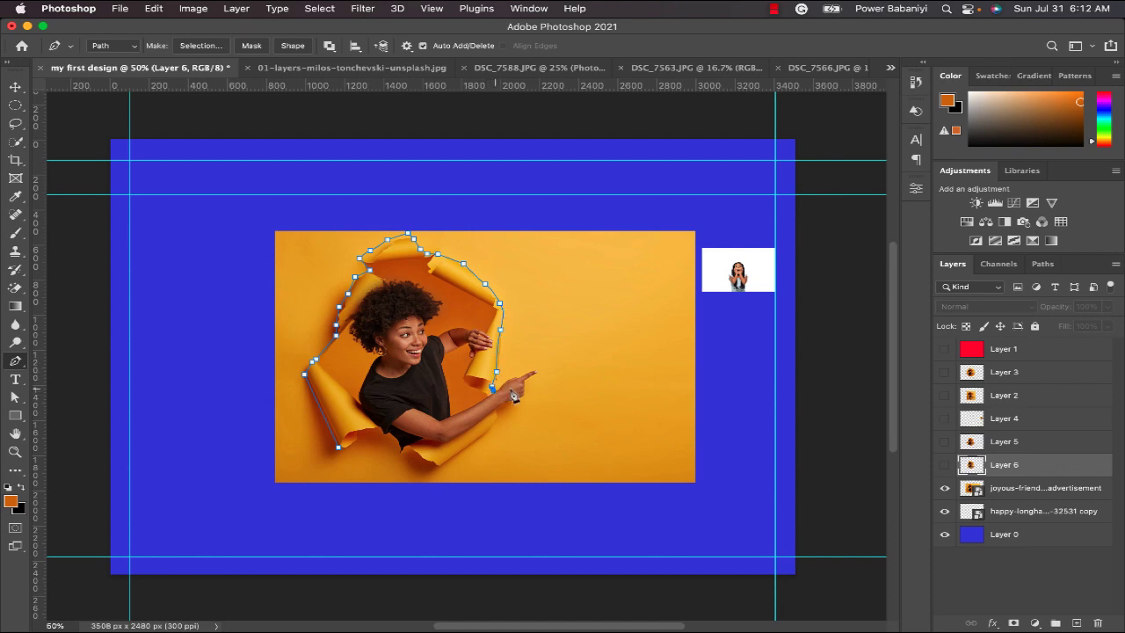
{"action": "left_click", "coordinate": [510, 378]}
{"action": "left_click", "coordinate": [380, 433]}
{"action": "left_click", "coordinate": [365, 432]}
{"action": "left_click", "coordinate": [342, 450]}
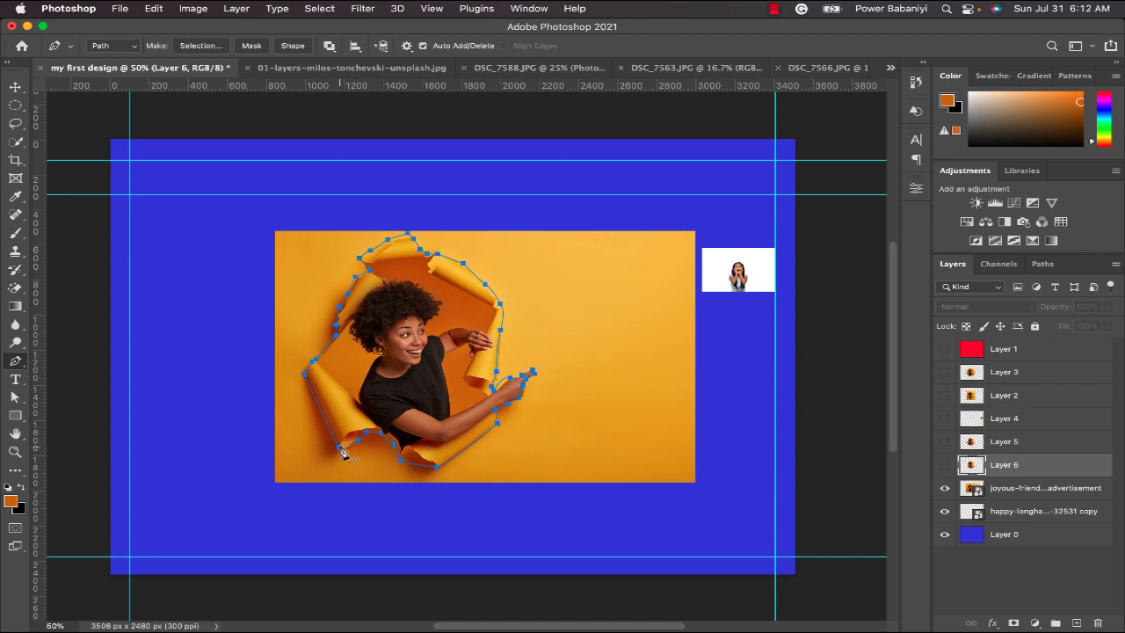
Convert the closed path into a new anti-aliased selection with a feather radius of 0 pixels.
{"action": "right_click", "coordinate": [448, 305]}
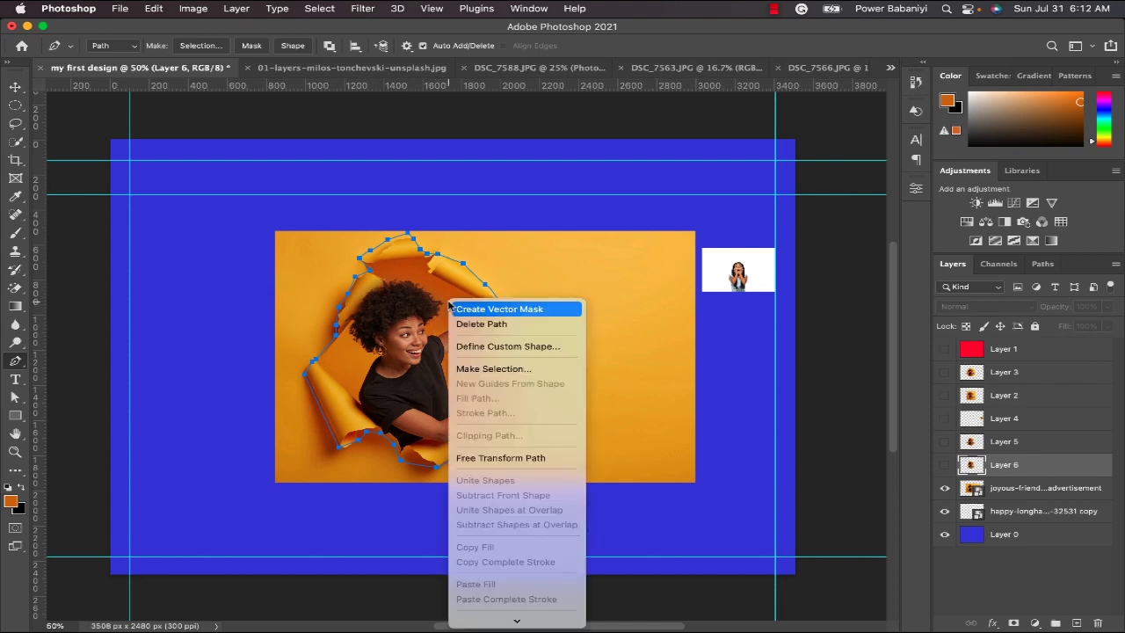
{"action": "left_click", "coordinate": [536, 370]}
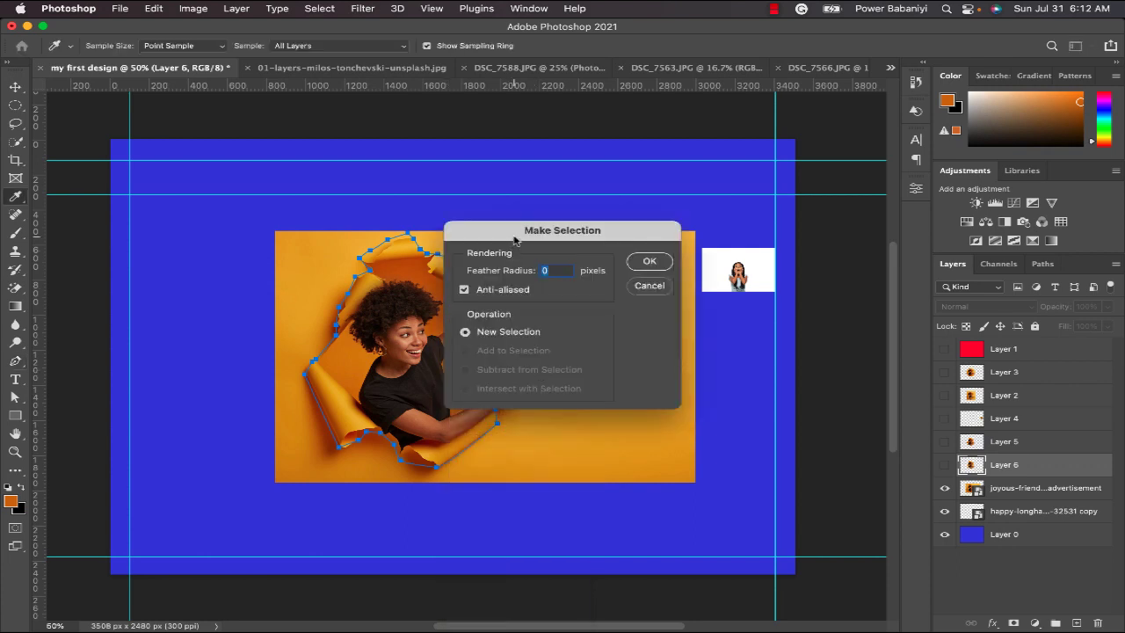
{"action": "left_click", "coordinate": [647, 262]}
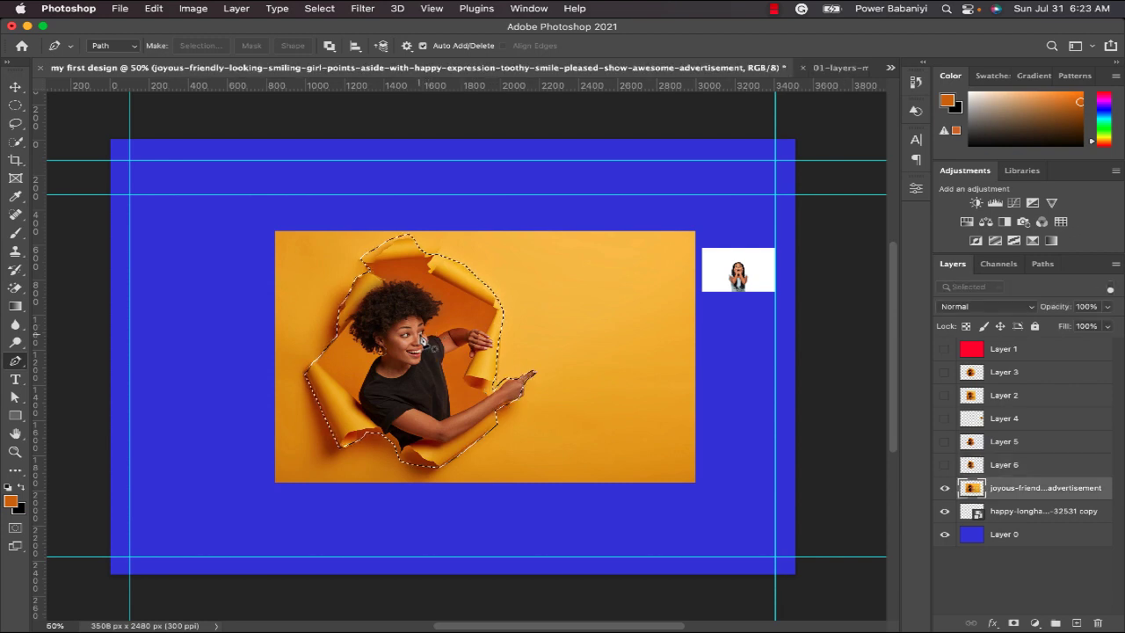
Copy the path-based selection from the original photo's layer to a new layer, and hide the original photo.
{"action": "right_click", "coordinate": [422, 330]}
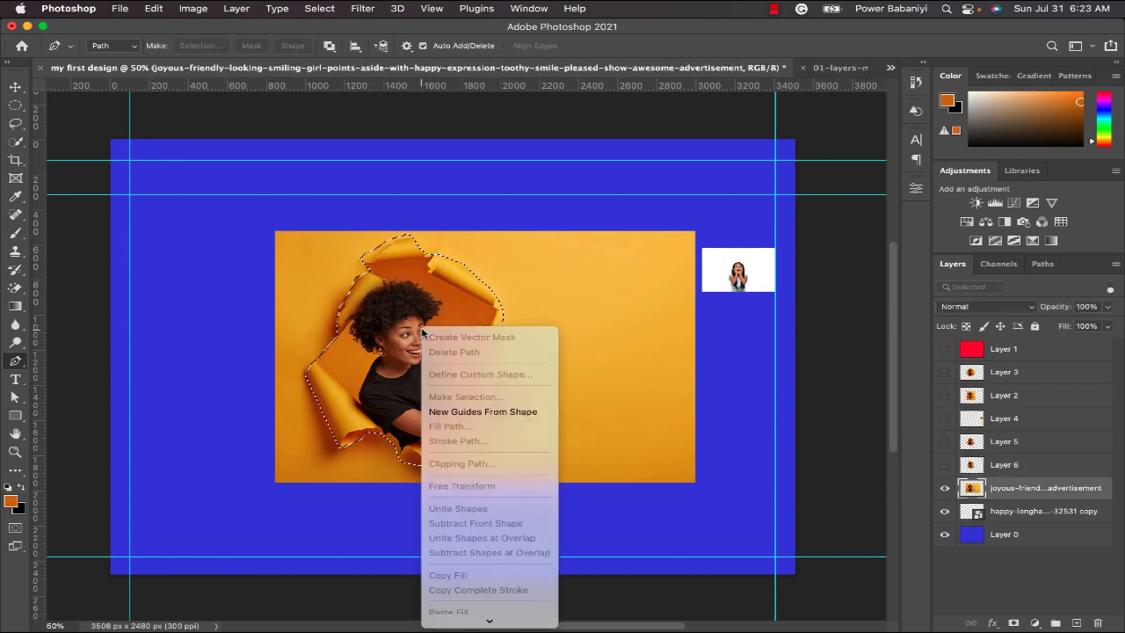
{"action": "left_click", "coordinate": [22, 110]}
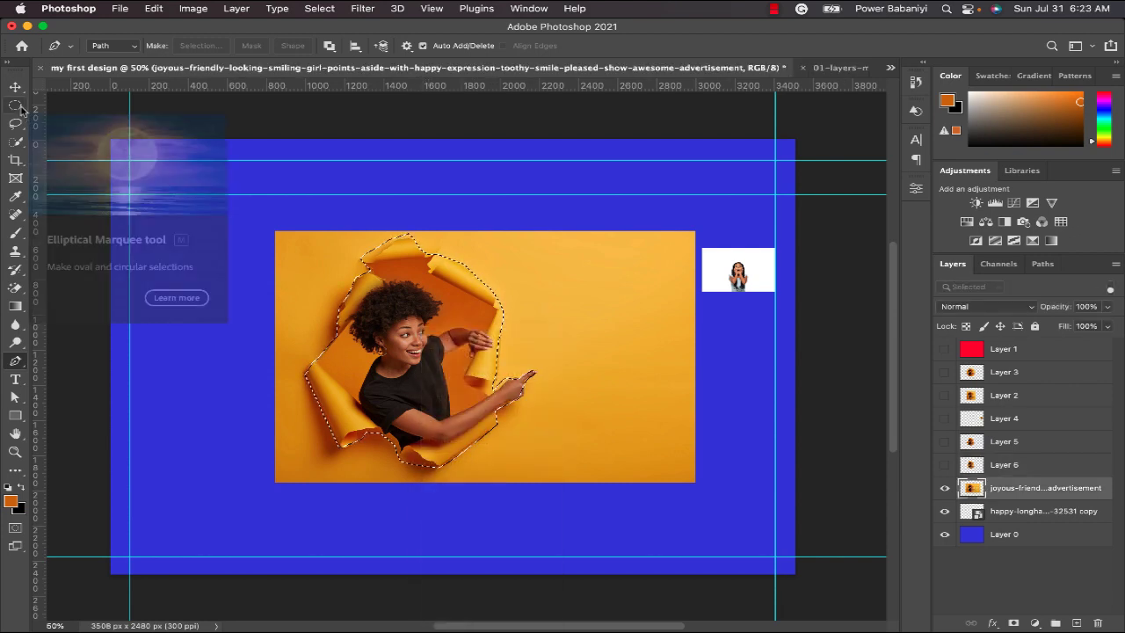
{"action": "left_click", "coordinate": [22, 110]}
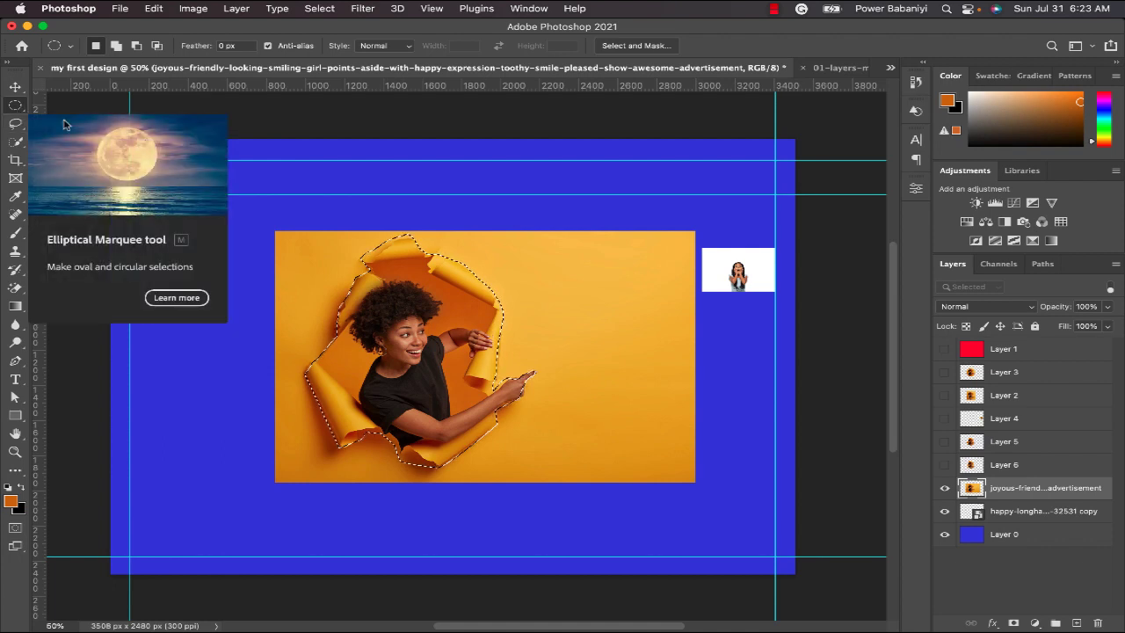
{"action": "right_click", "coordinate": [419, 312]}
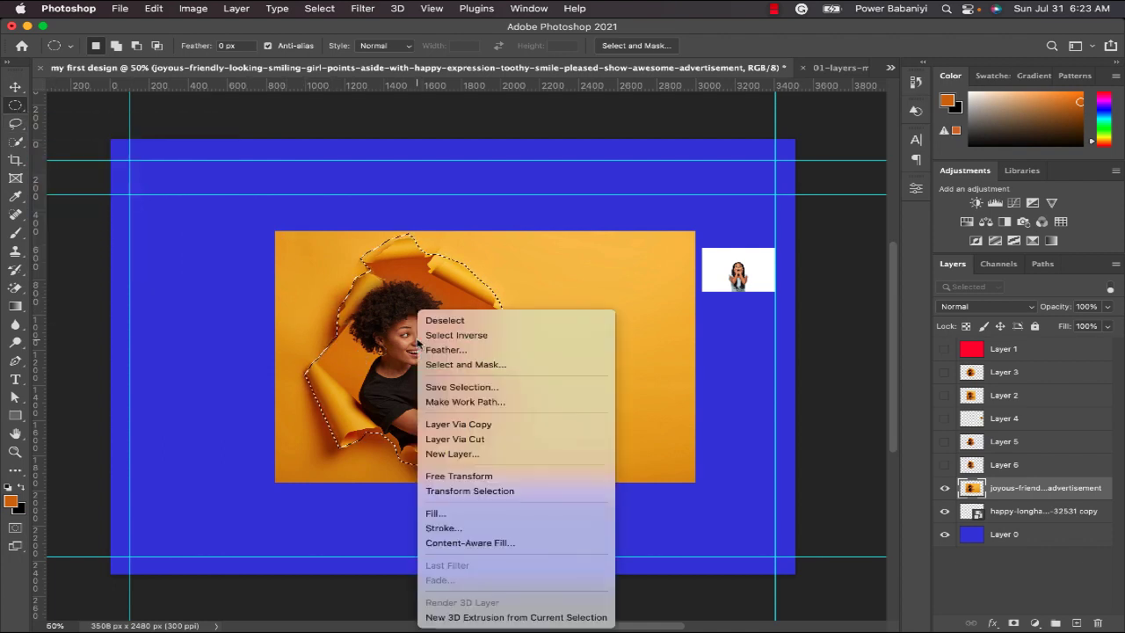
{"action": "left_click", "coordinate": [480, 426]}
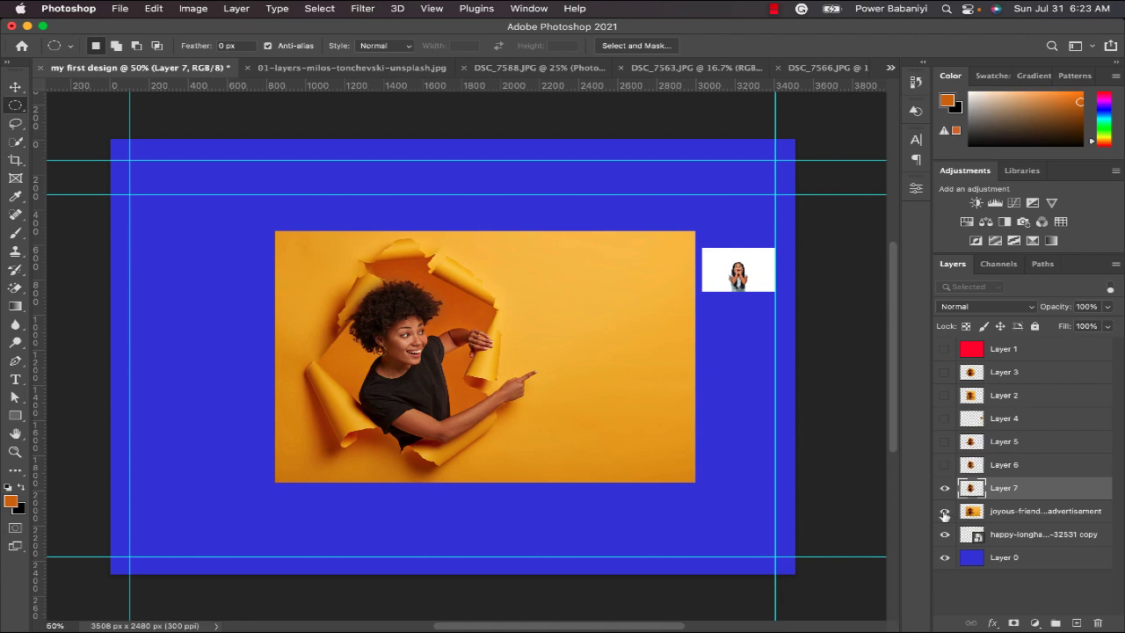
{"action": "left_click", "coordinate": [945, 513]}
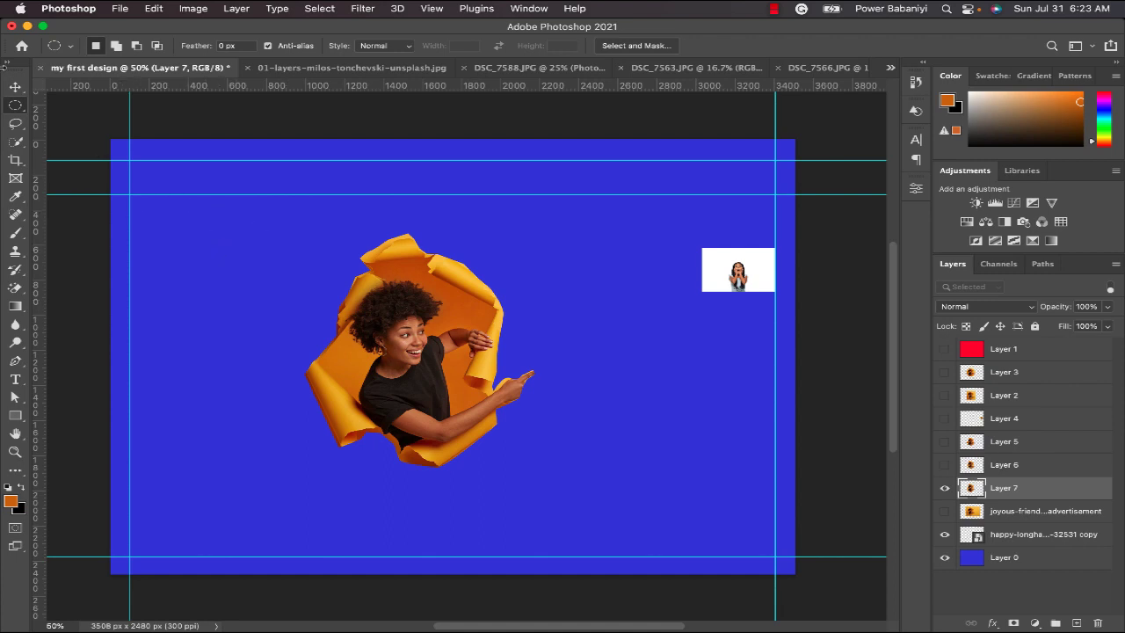
Hide the pen cutout's layer and show the original photo's layer again.
{"action": "left_click", "coordinate": [17, 126]}
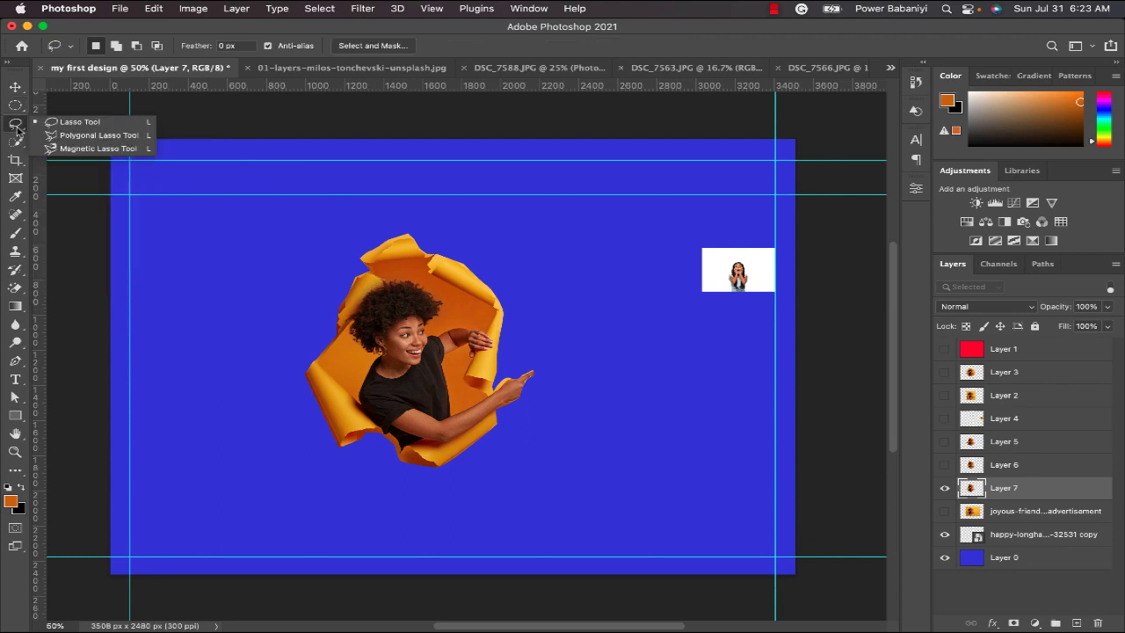
{"action": "left_click", "coordinate": [63, 138]}
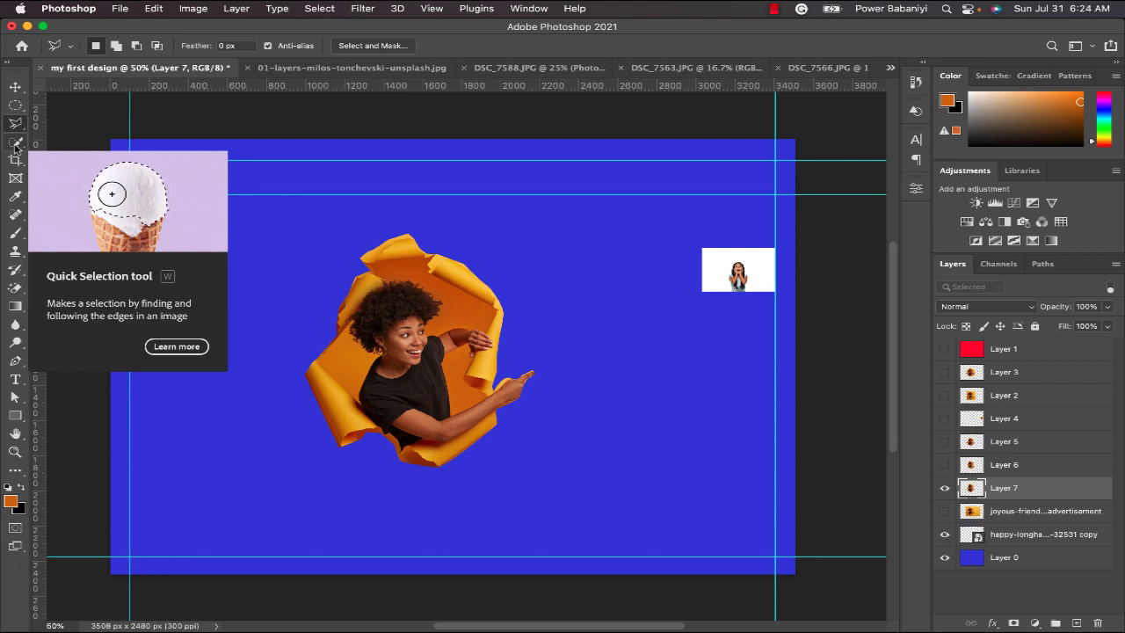
{"action": "left_click", "coordinate": [943, 488]}
{"action": "left_click", "coordinate": [945, 510]}
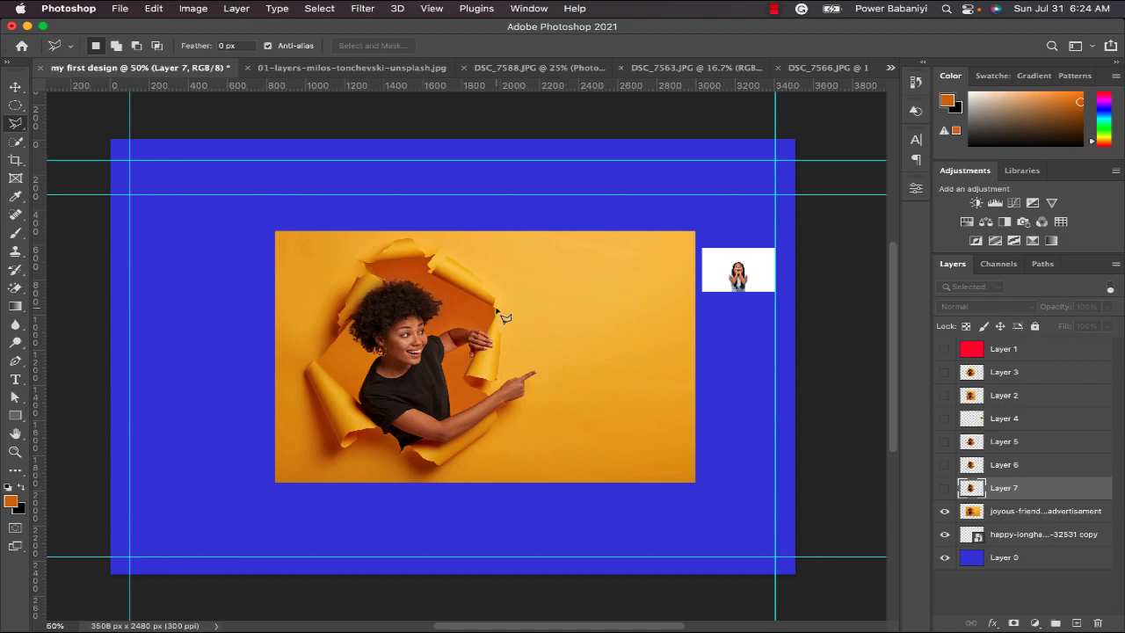
Select the yellow background to the left of the torn hole on the original photo's layer with the Quick Selection tool.
{"action": "left_click", "coordinate": [16, 143]}
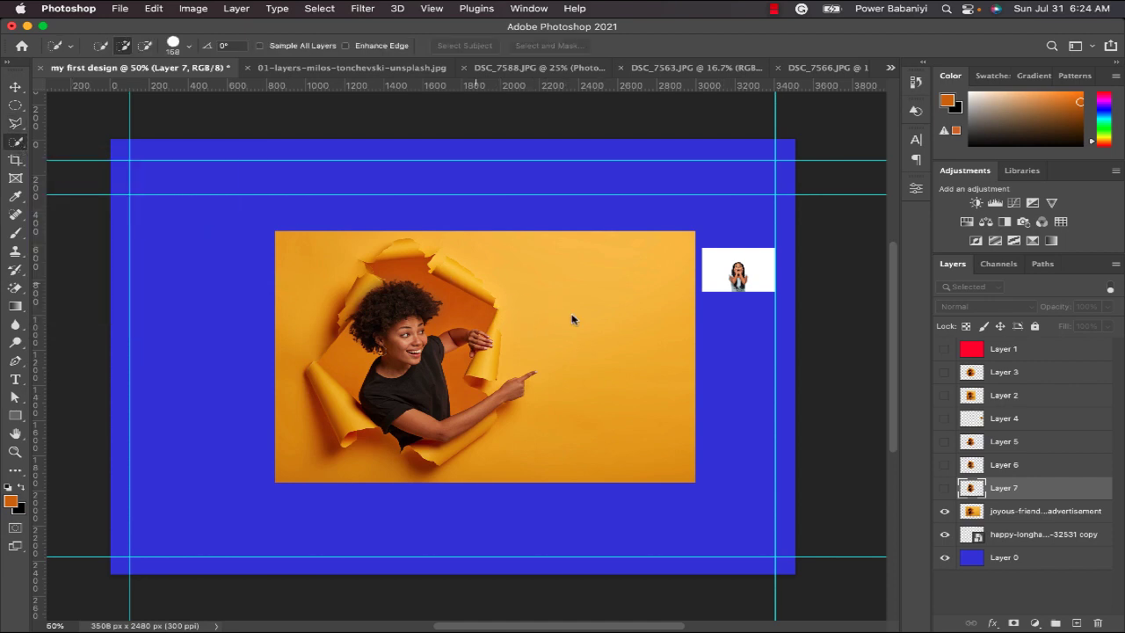
{"action": "left_click", "coordinate": [307, 266]}
{"action": "left_click", "coordinate": [1037, 515]}
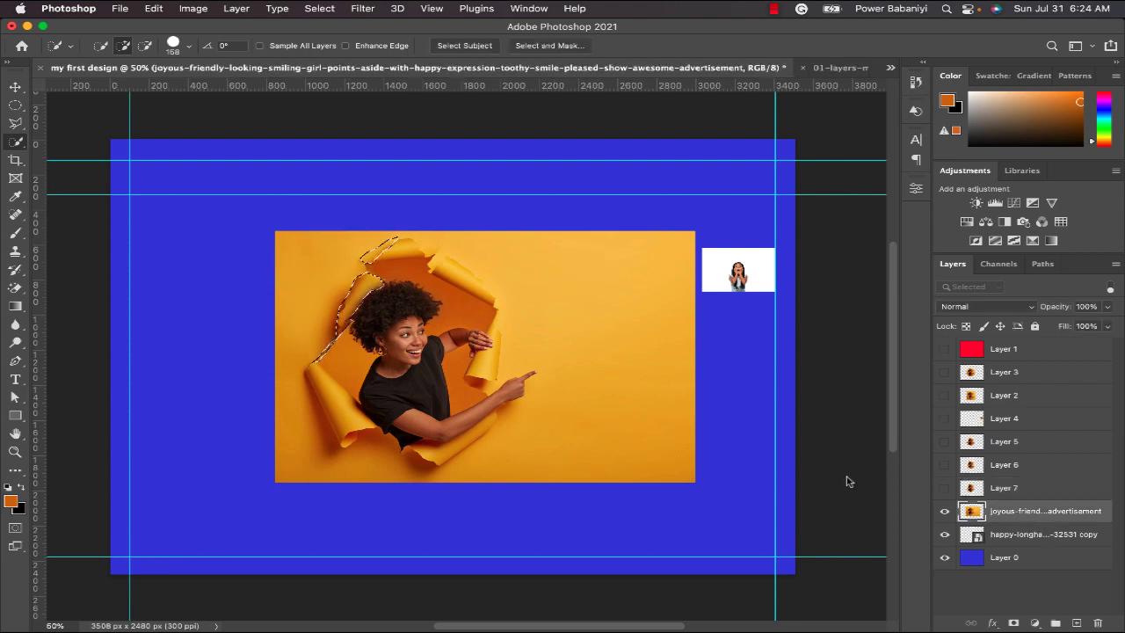
{"action": "left_click", "coordinate": [300, 284]}
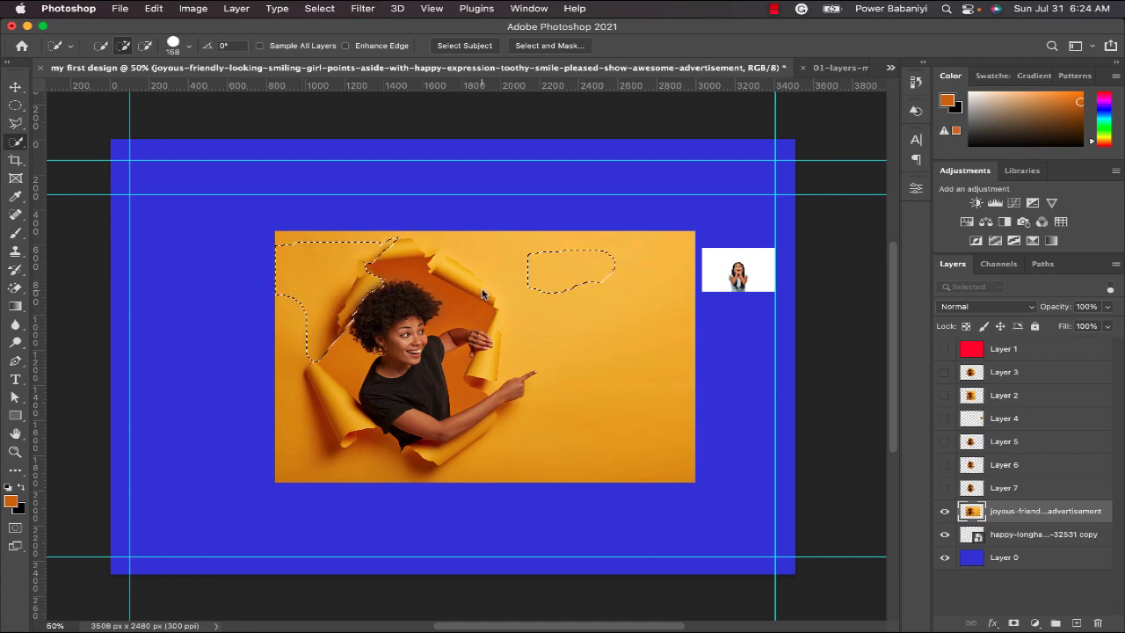
{"action": "key", "text": "super+d"}
{"action": "left_click", "coordinate": [299, 268]}
{"action": "mouse_move", "coordinate": [299, 269]}
{"action": "left_mouse_down"}
{"action": "mouse_move", "coordinate": [309, 255]}
{"action": "mouse_move", "coordinate": [308, 302]}
{"action": "mouse_move", "coordinate": [362, 285]}
{"action": "left_mouse_up"}
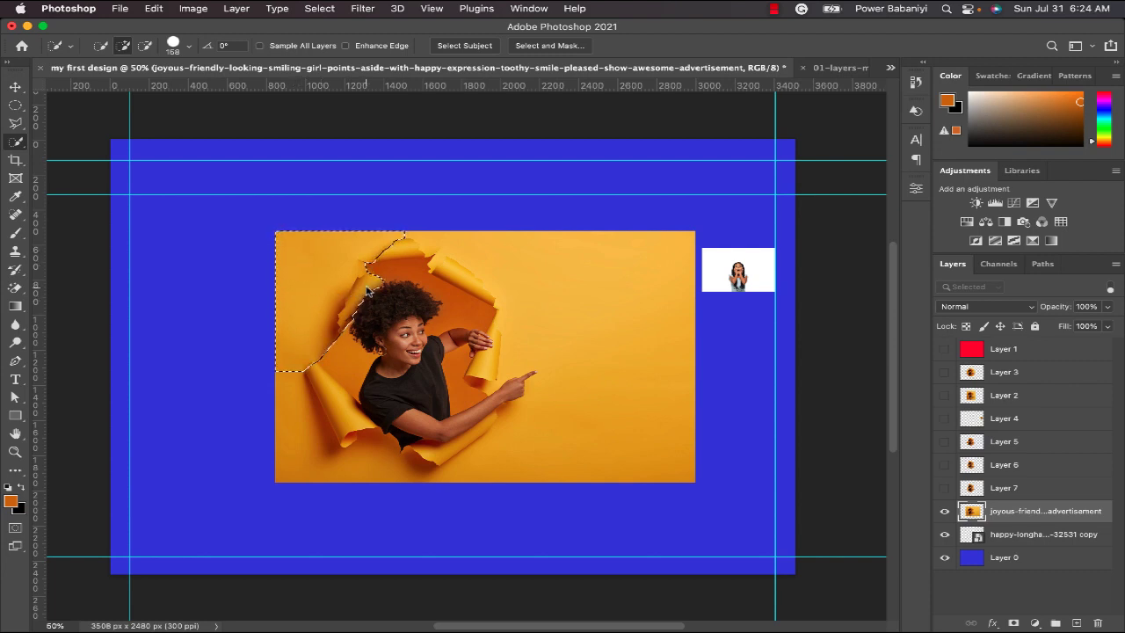
{"action": "key", "text": "alt"}
{"action": "left_click", "coordinate": [370, 296], "text": "alt"}
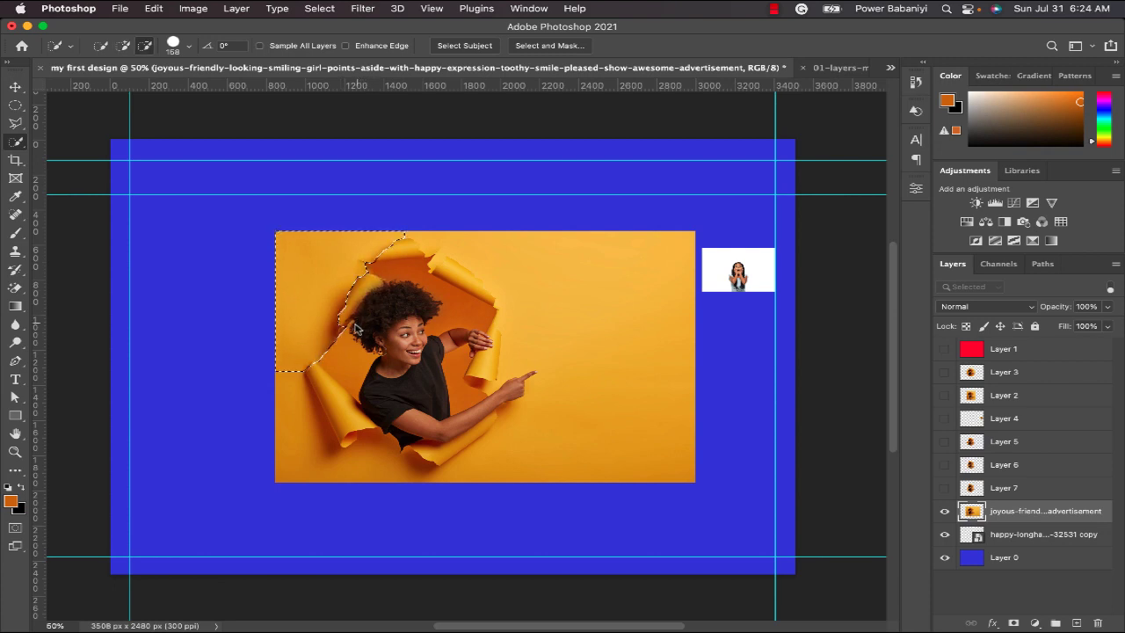
{"action": "left_click", "coordinate": [295, 398]}
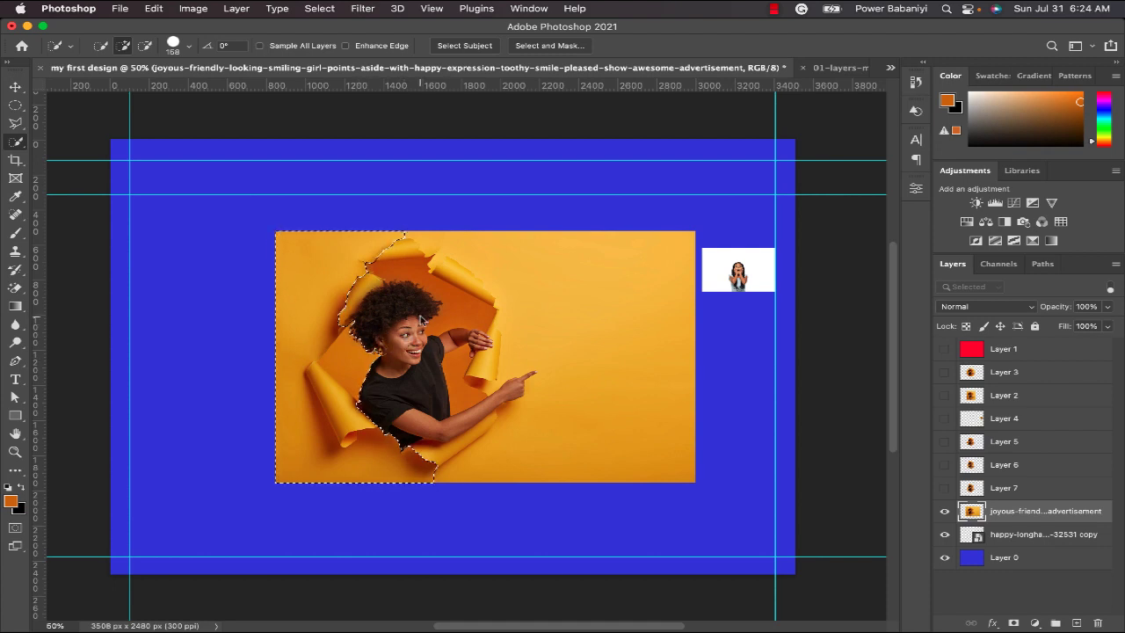
Subtract the hole's lower-left torn flap from the quick selection, and extend the selection across the background below and right of the hole.
{"action": "key", "text": "alt"}
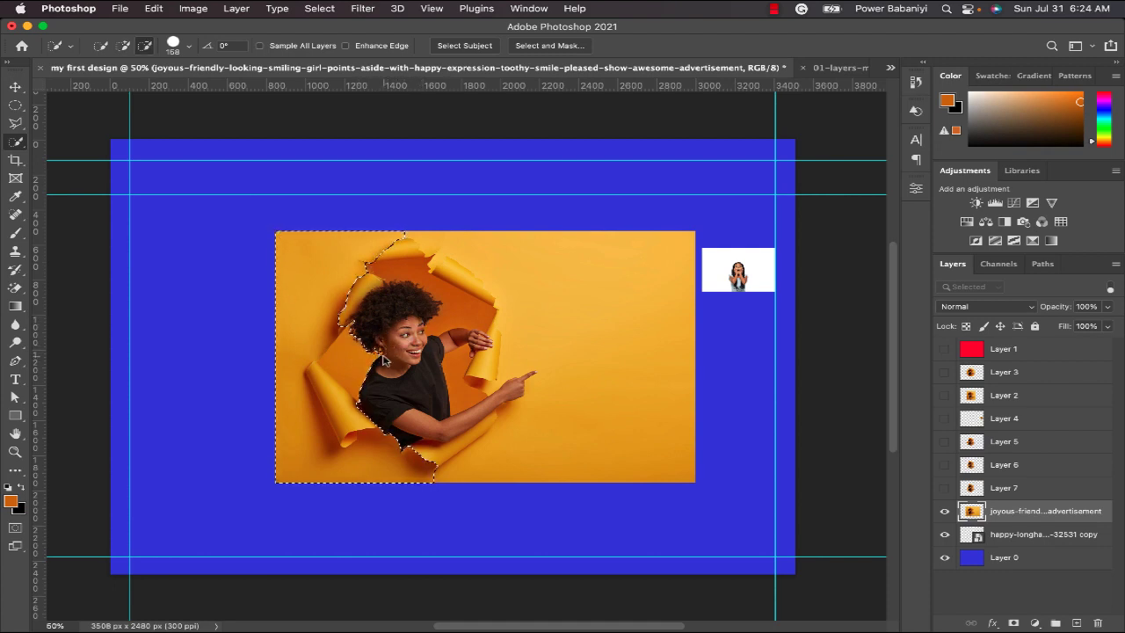
{"action": "left_click_drag", "start_coordinate": [375, 362], "coordinate": [351, 379]}
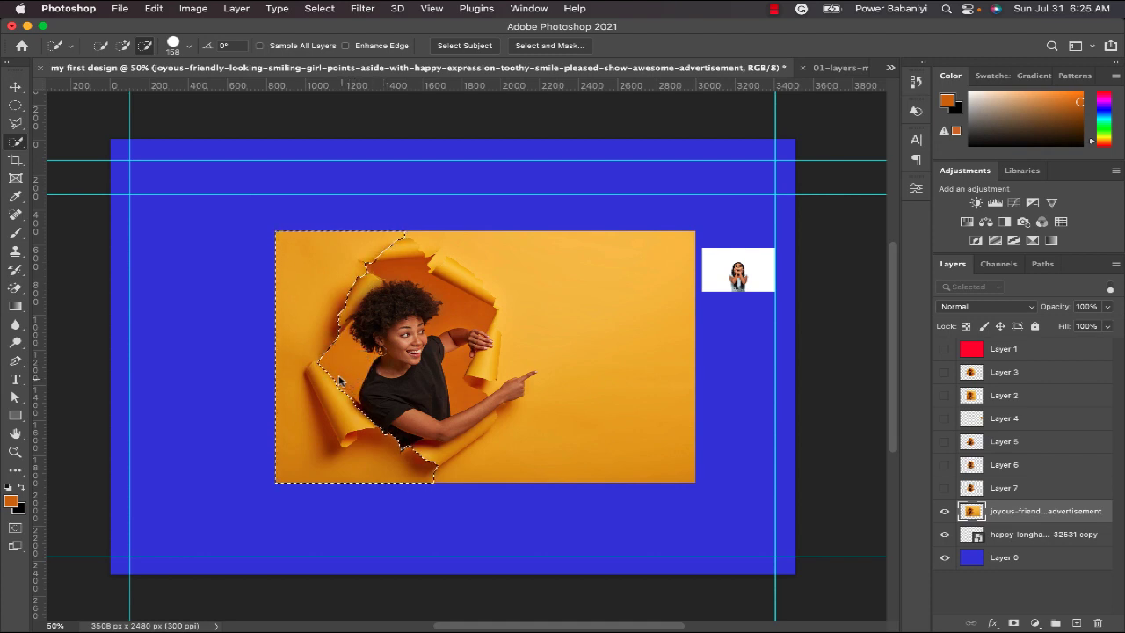
{"action": "left_click", "coordinate": [340, 378]}
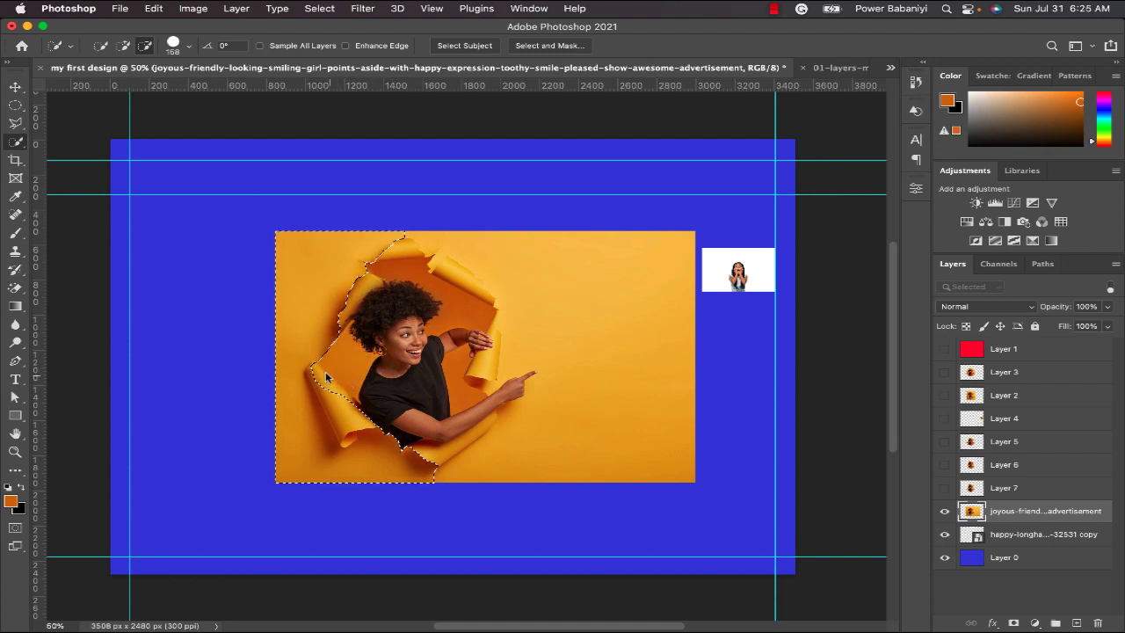
{"action": "left_click", "coordinate": [348, 430]}
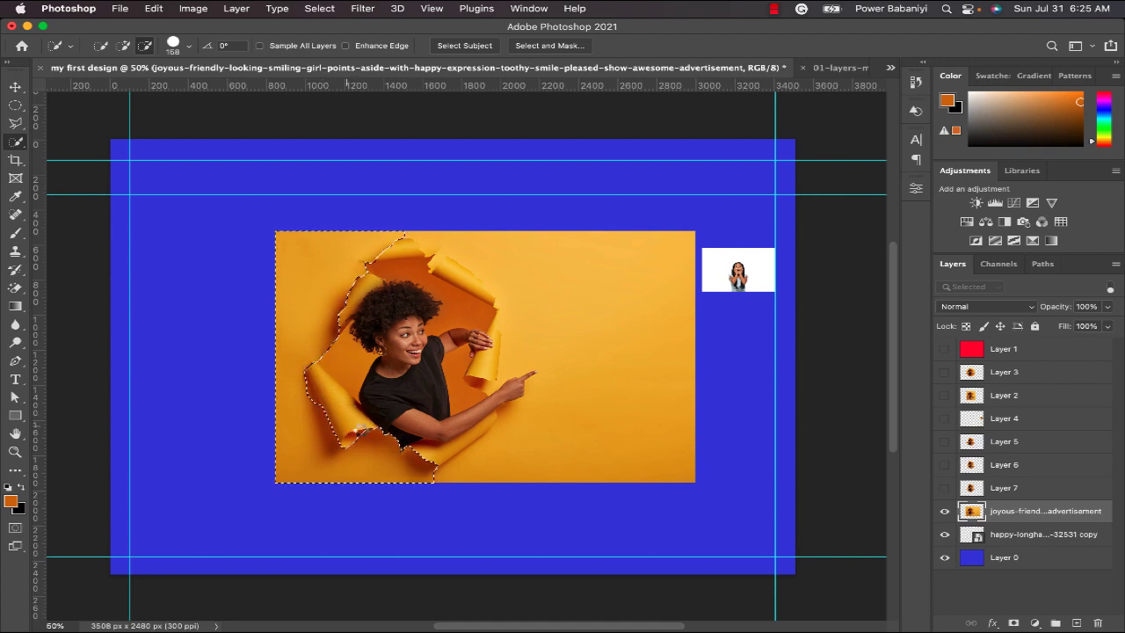
{"action": "left_click", "coordinate": [477, 473]}
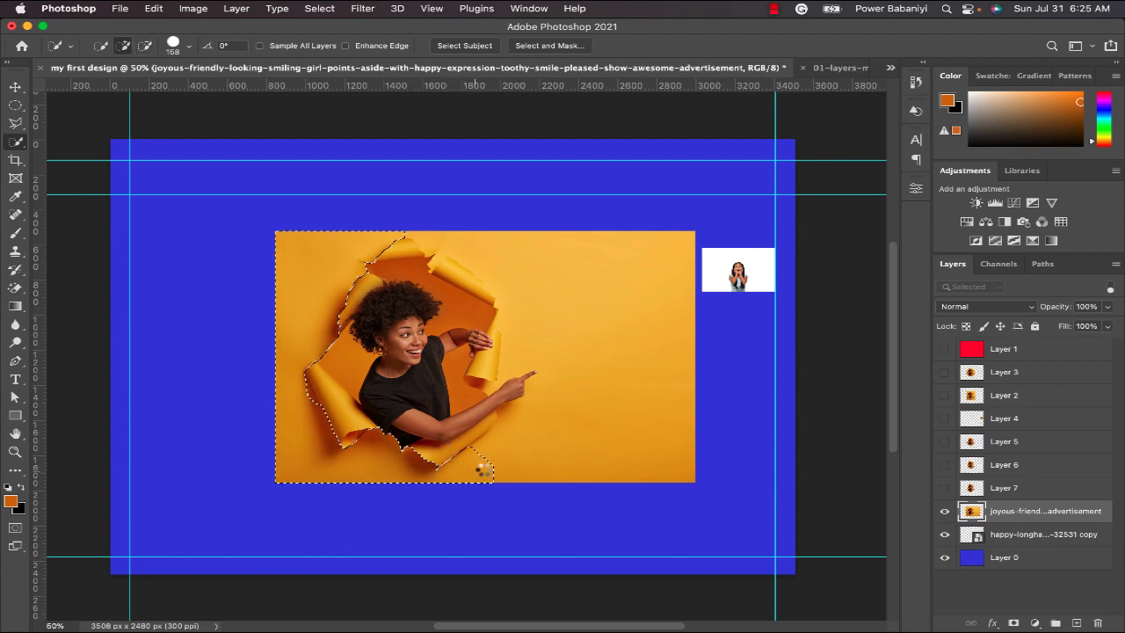
{"action": "left_click", "coordinate": [548, 463]}
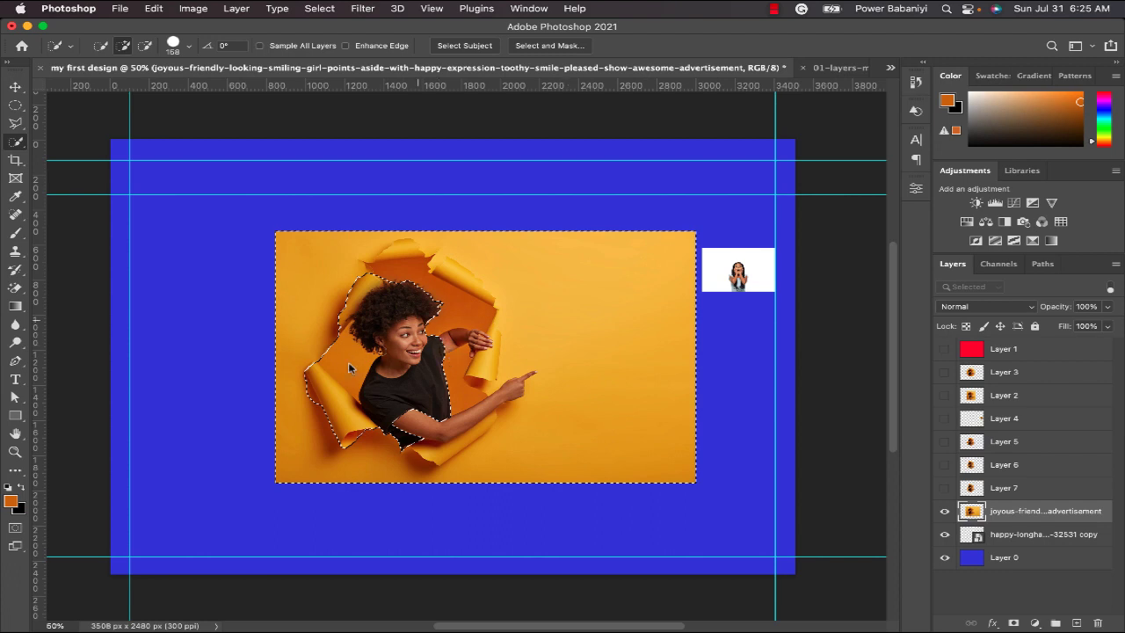
Subtract the hole's upper and right torn flaps, its lower edge and the woman's pointing arm from the quick selection.
{"action": "left_click", "coordinate": [389, 271], "text": "alt"}
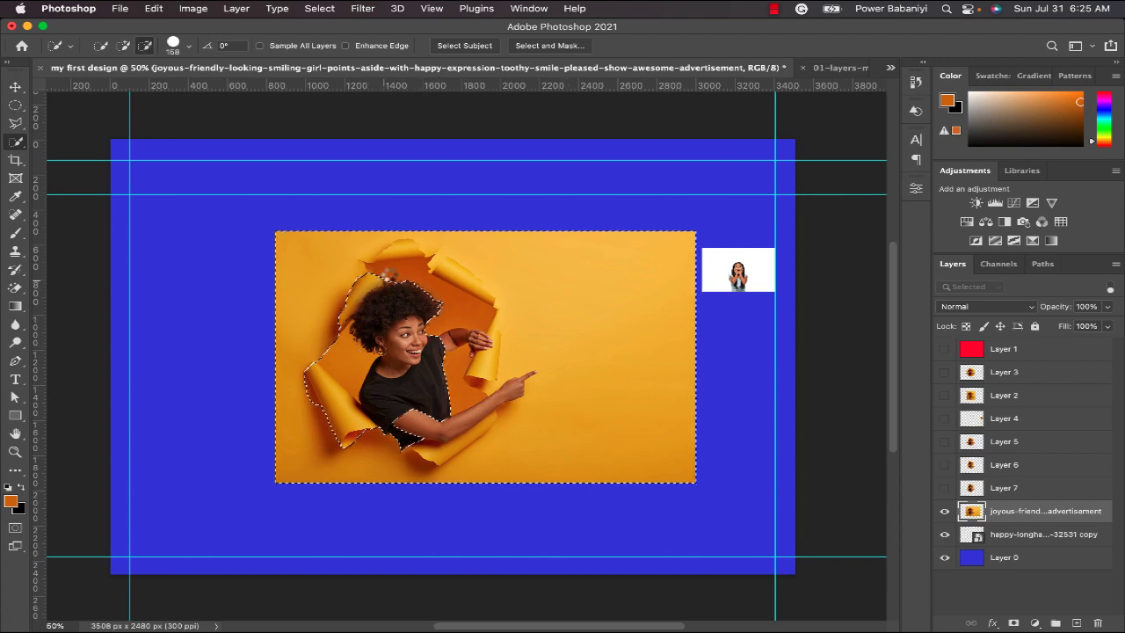
{"action": "left_click_drag", "start_coordinate": [390, 270], "coordinate": [396, 253]}
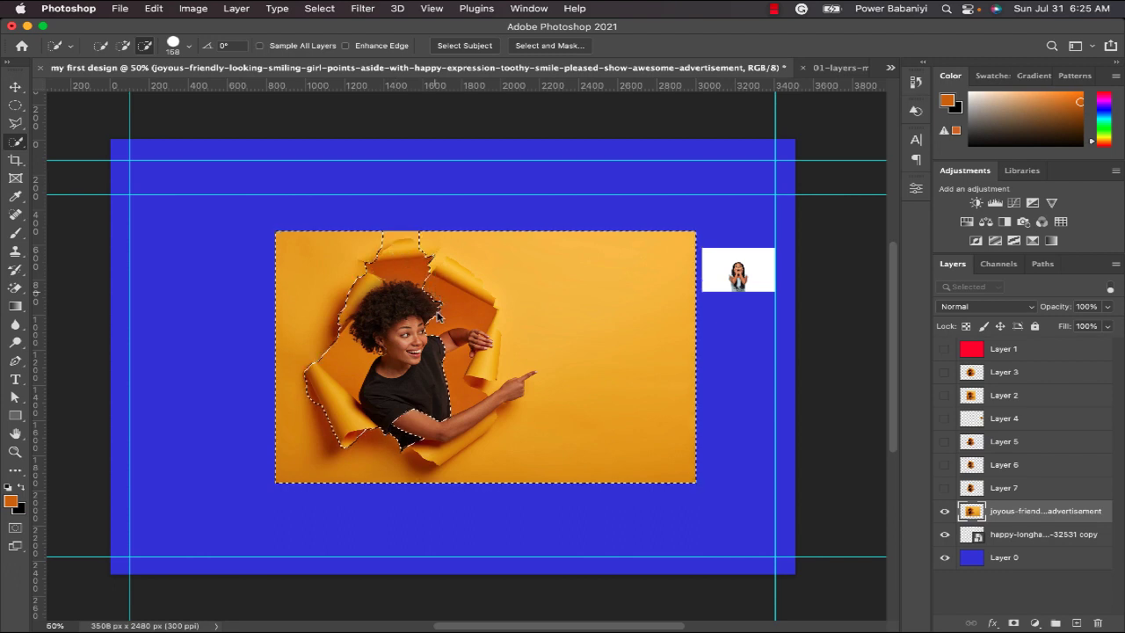
{"action": "left_click_drag", "start_coordinate": [438, 316], "coordinate": [457, 288]}
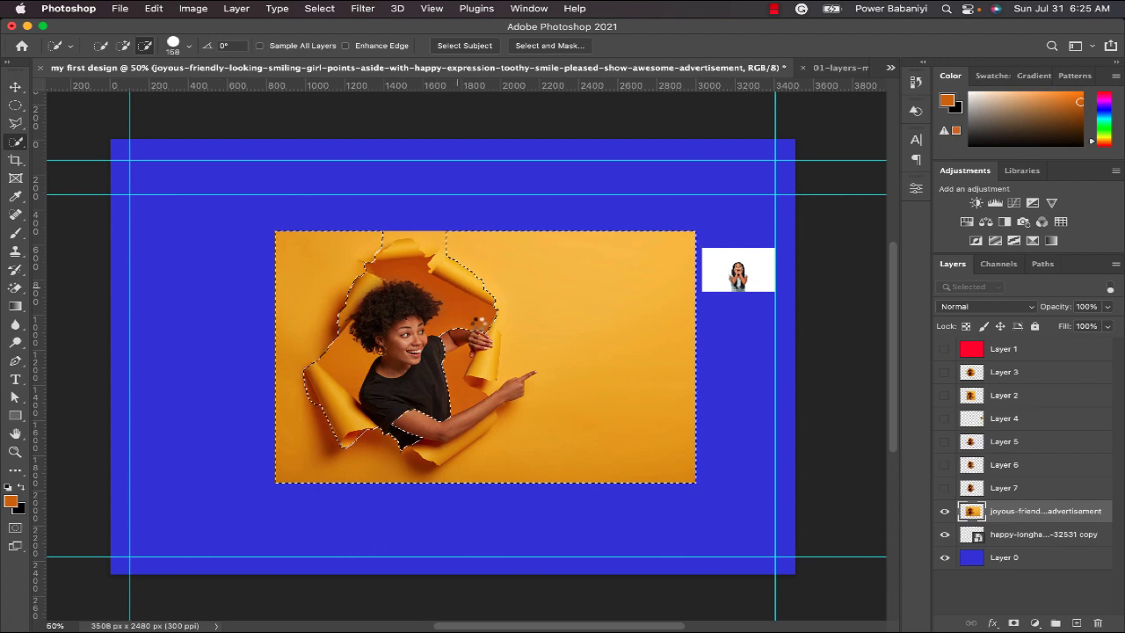
{"action": "mouse_move", "coordinate": [475, 364]}
{"action": "left_mouse_down"}
{"action": "mouse_move", "coordinate": [482, 406]}
{"action": "mouse_move", "coordinate": [455, 434]}
{"action": "mouse_move", "coordinate": [428, 451]}
{"action": "left_mouse_up"}
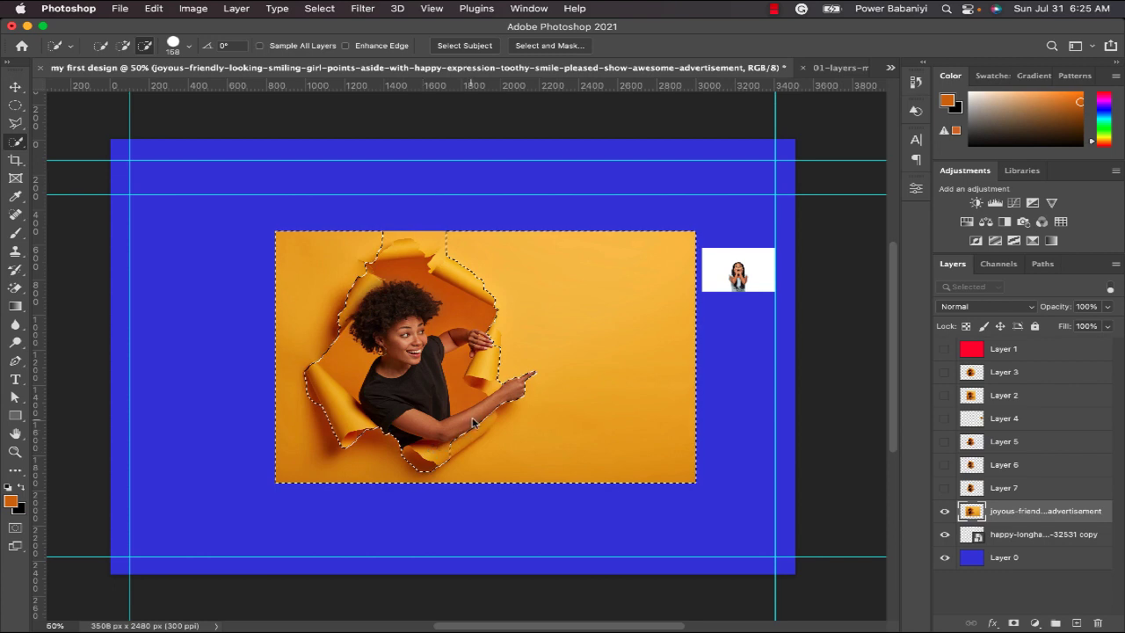
{"action": "left_click_drag", "start_coordinate": [473, 422], "coordinate": [512, 381]}
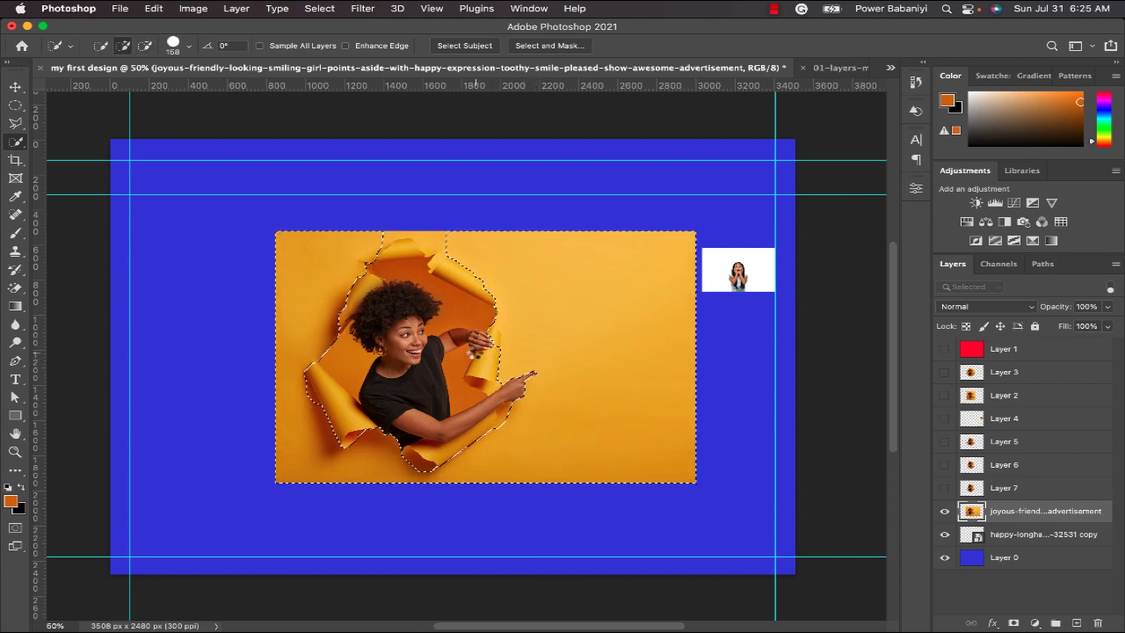
{"action": "left_click_drag", "start_coordinate": [487, 339], "coordinate": [493, 336]}
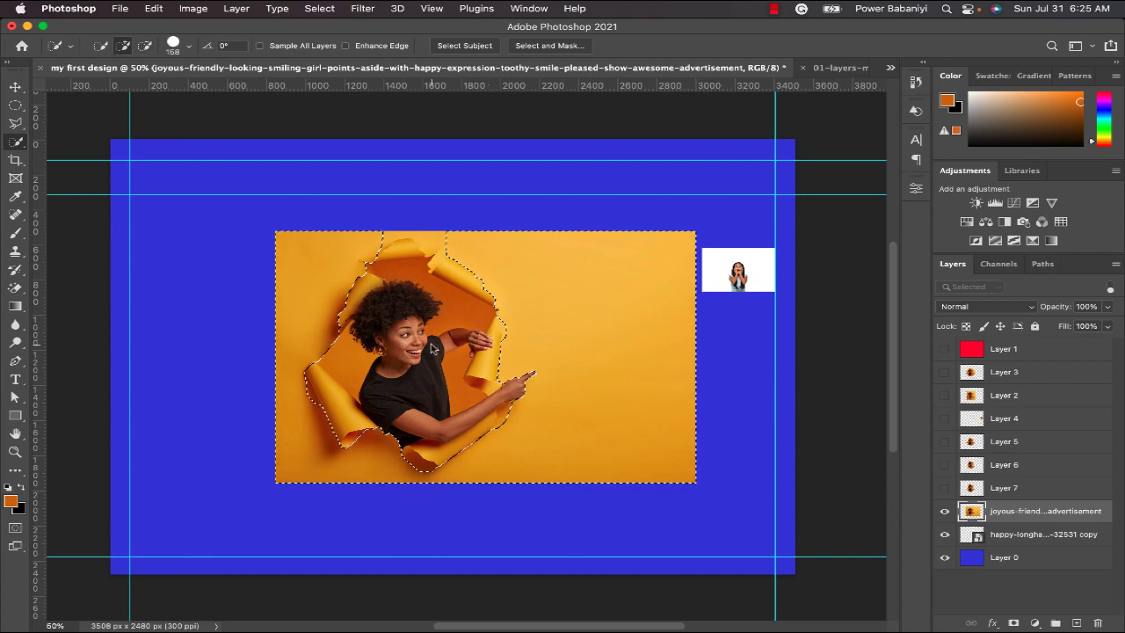
{"action": "right_click", "coordinate": [431, 348]}
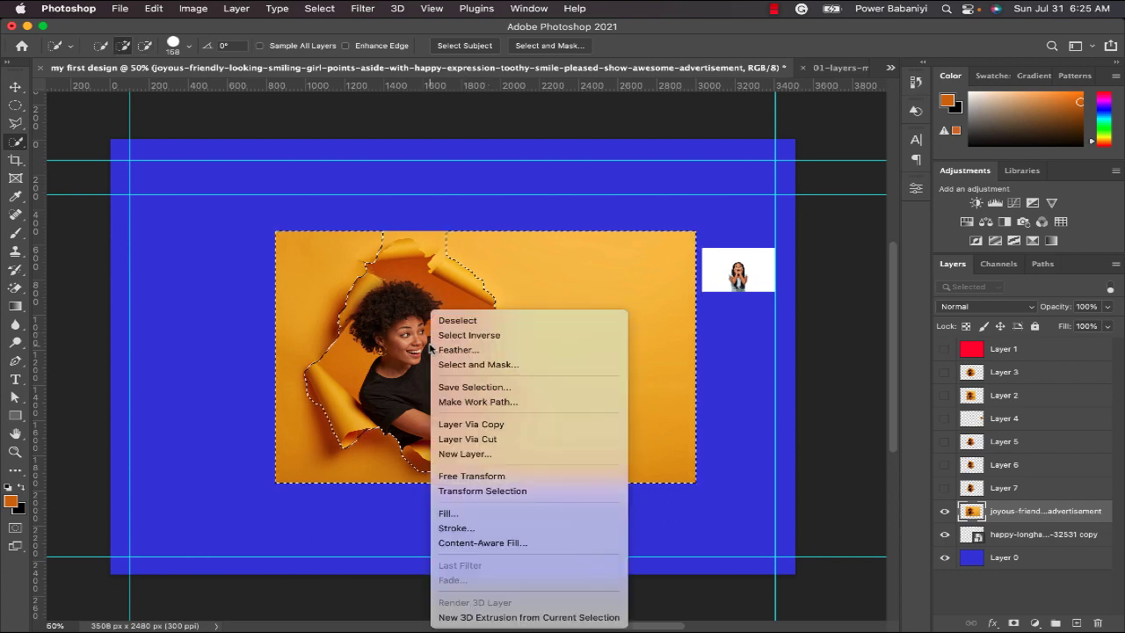
{"action": "left_click", "coordinate": [506, 426]}
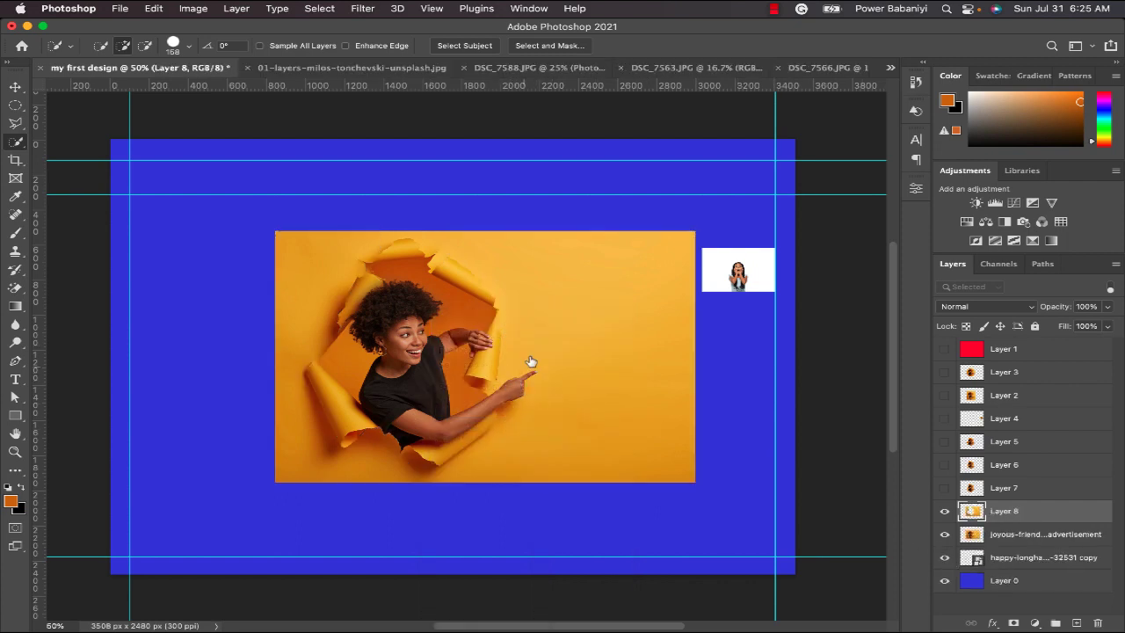
{"action": "key", "text": "super+z"}
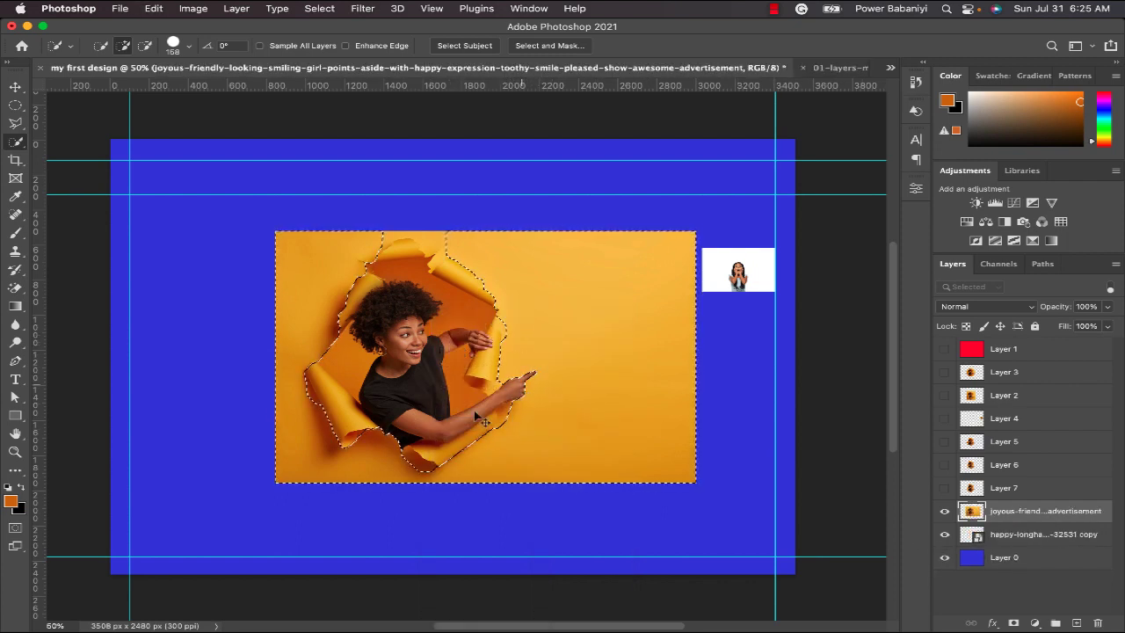
Add the remaining strip of yellow background above the torn hole to the quick selection.
{"action": "left_click", "coordinate": [439, 238]}
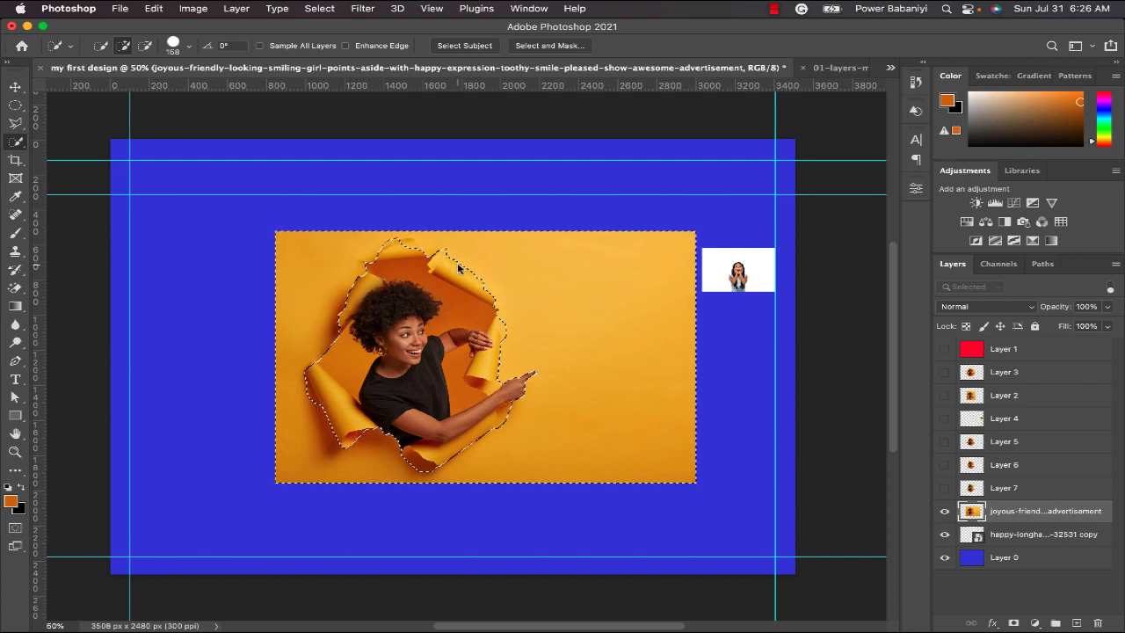
Try copying the selected background to a new layer, checking the copy with the original photo's layer hidden and shown, and undo the copy.
{"action": "right_click", "coordinate": [458, 311]}
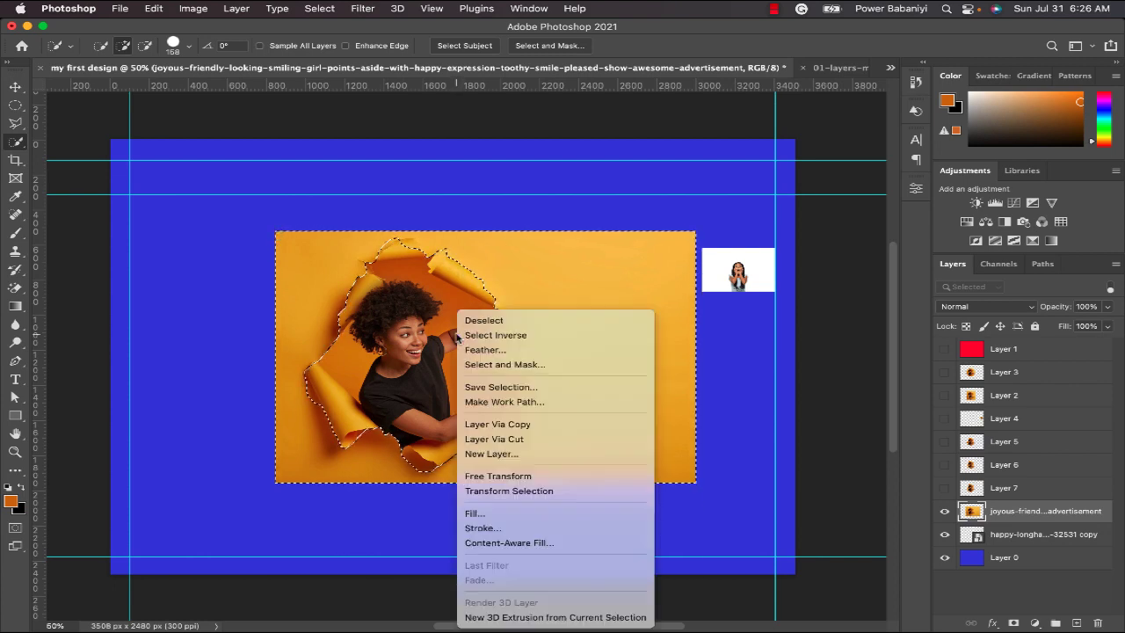
{"action": "left_click", "coordinate": [547, 424]}
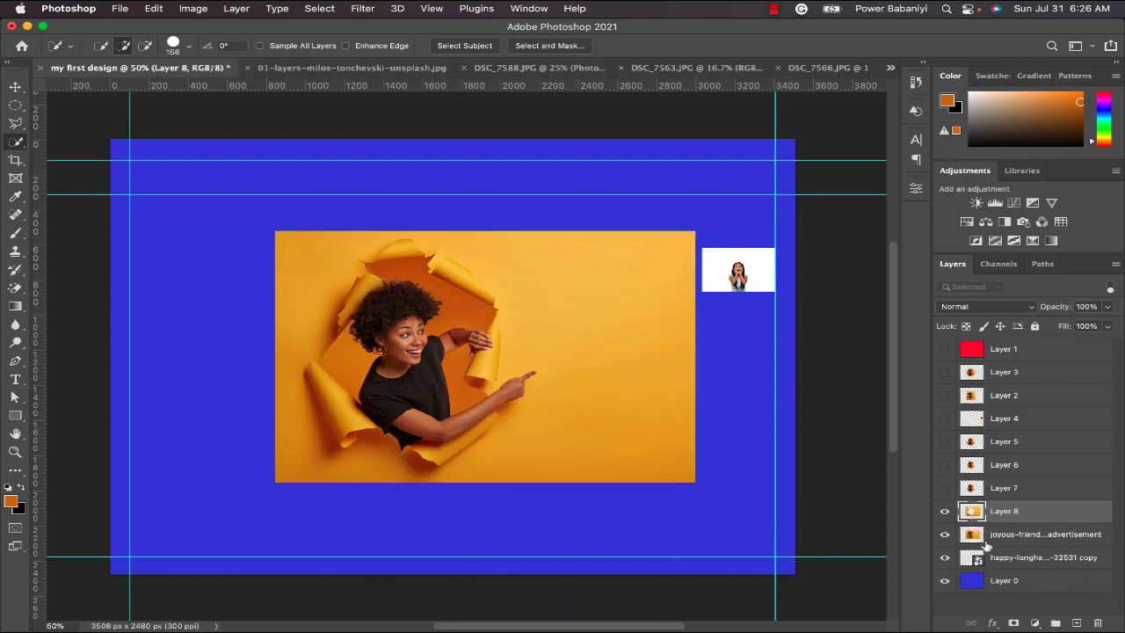
{"action": "left_click", "coordinate": [944, 534]}
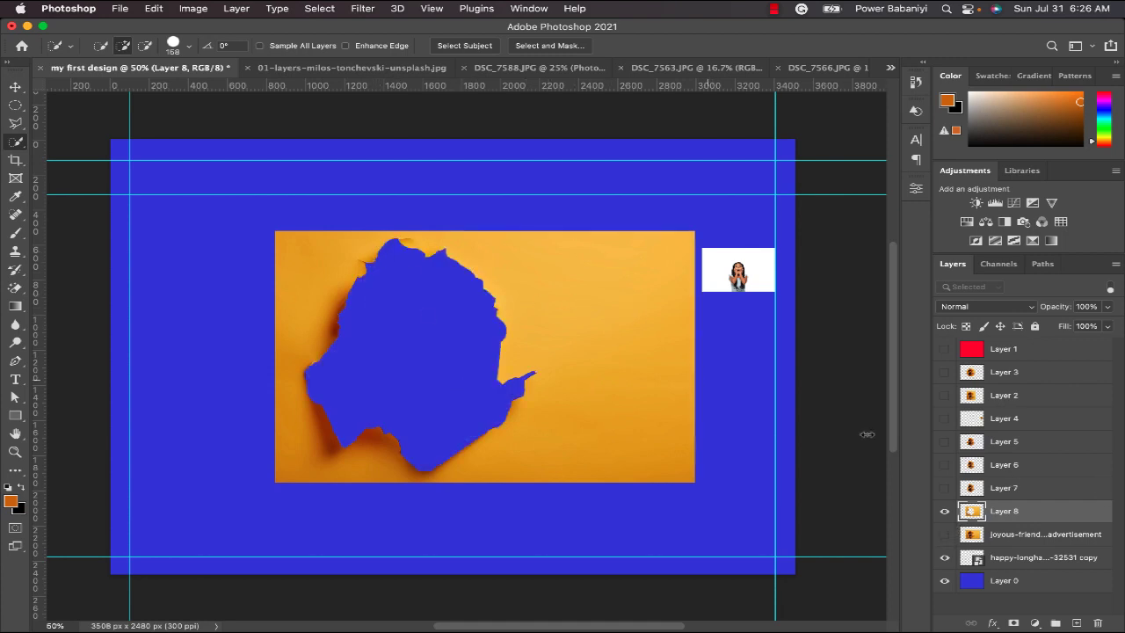
{"action": "left_click", "coordinate": [946, 534]}
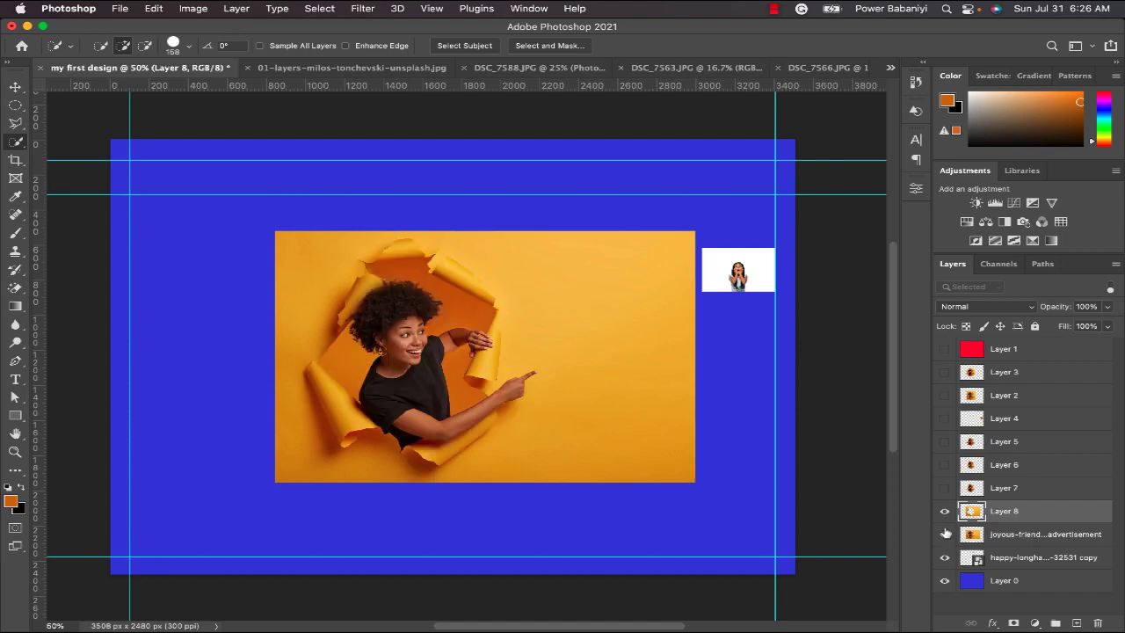
{"action": "left_click", "coordinate": [945, 534]}
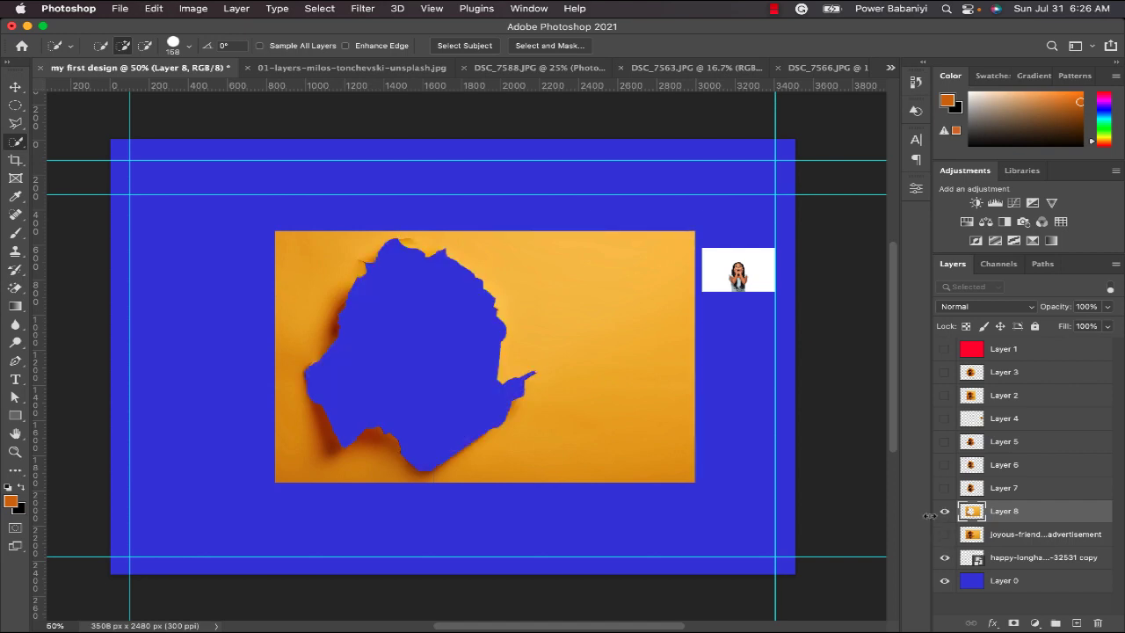
{"action": "left_click", "coordinate": [945, 533]}
{"action": "key", "text": "super+z"}
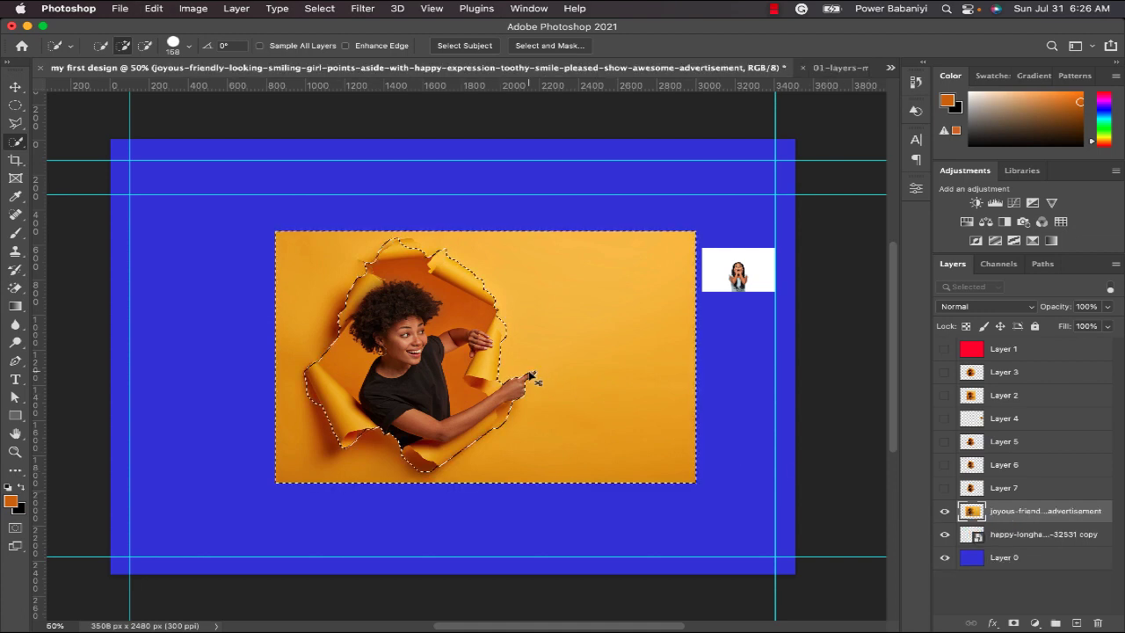
Copy the inverse of the background selection to a new layer and hide the original photo's layer.
{"action": "right_click", "coordinate": [434, 313]}
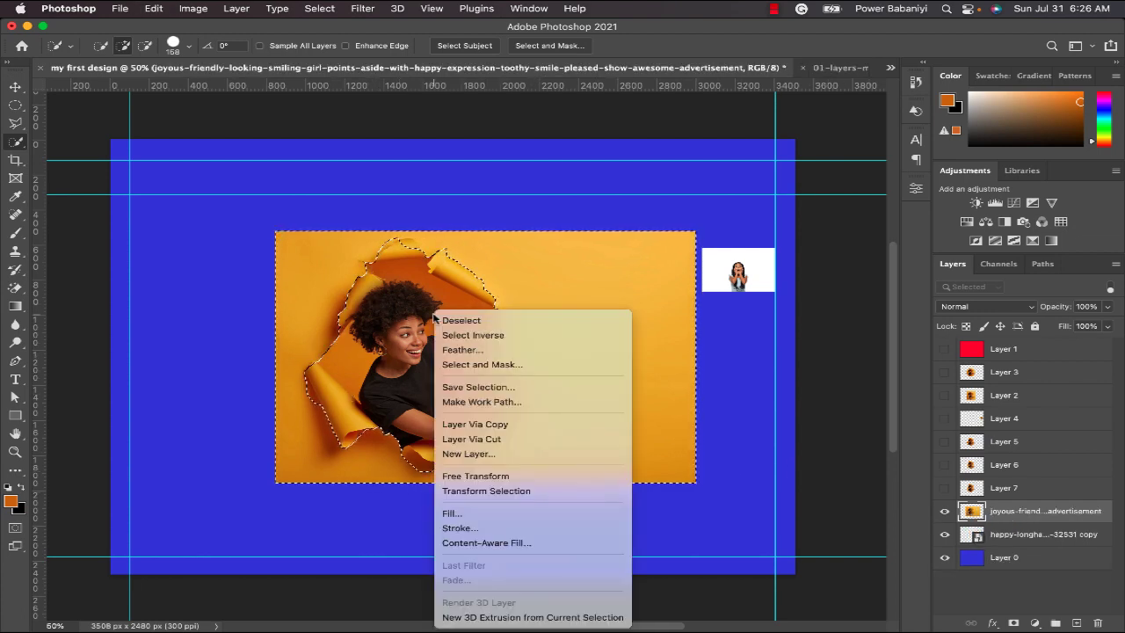
{"action": "left_click", "coordinate": [472, 338]}
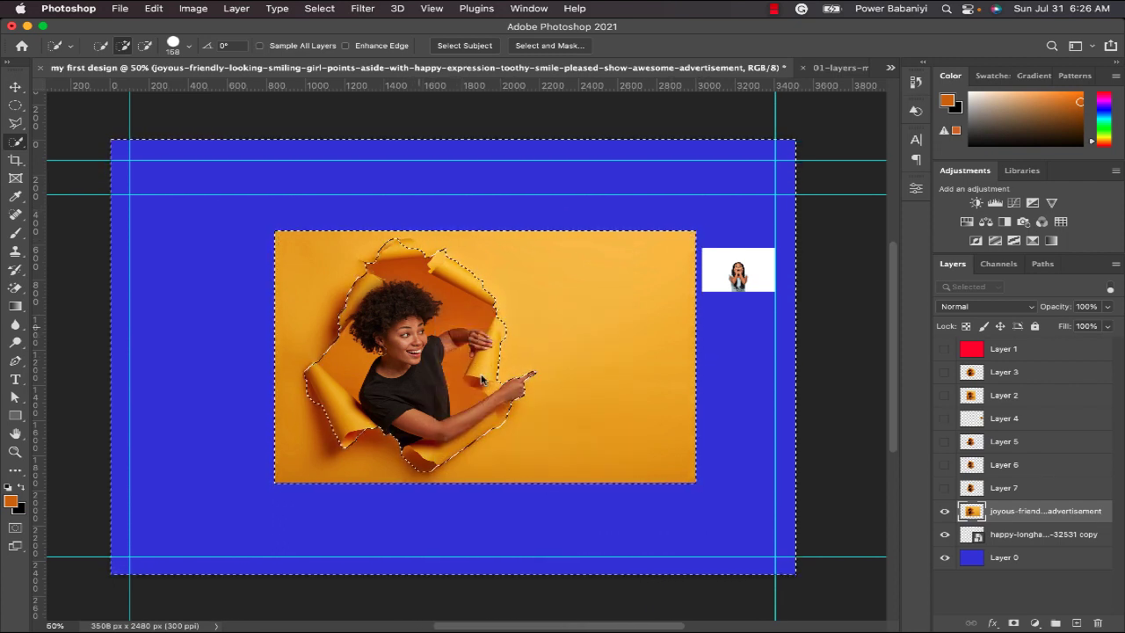
{"action": "right_click", "coordinate": [443, 315]}
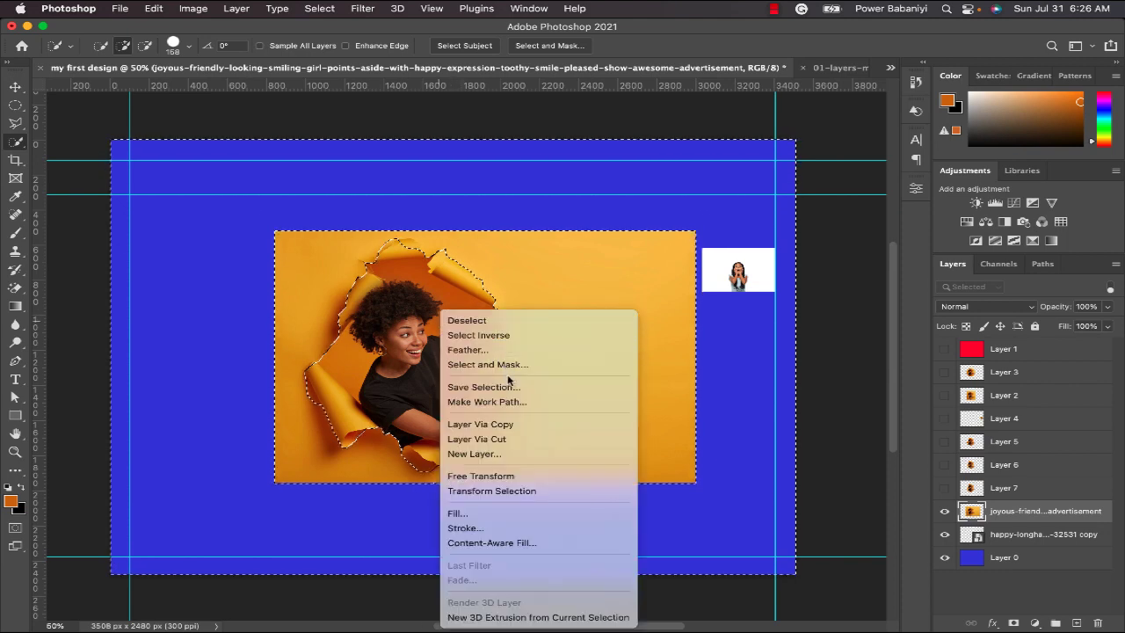
{"action": "left_click", "coordinate": [500, 424]}
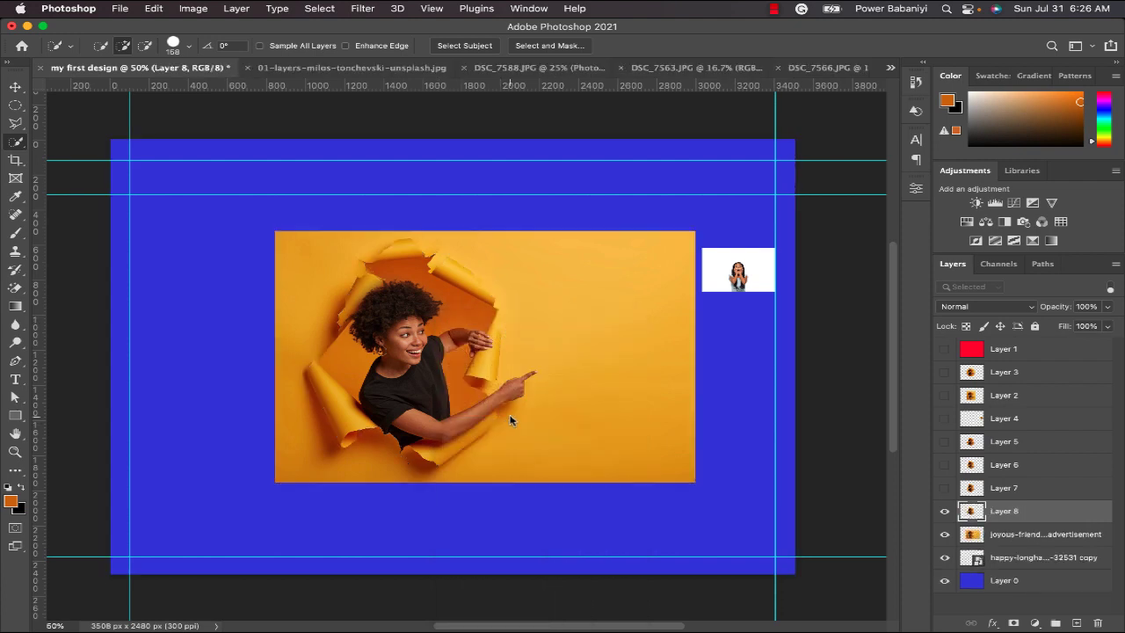
{"action": "left_click", "coordinate": [945, 533]}
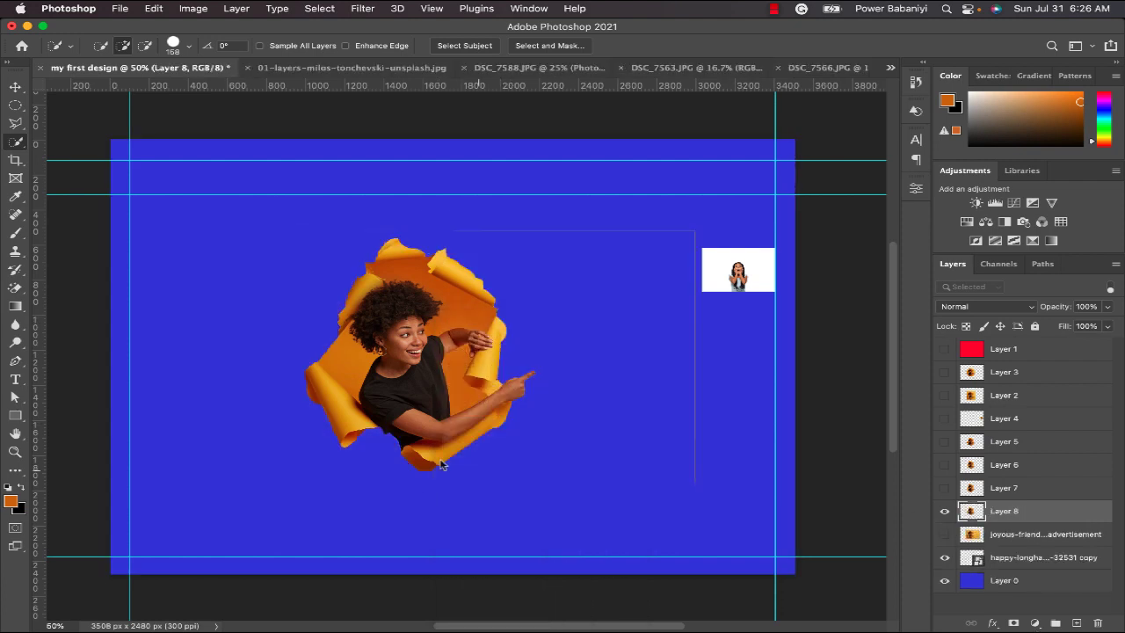